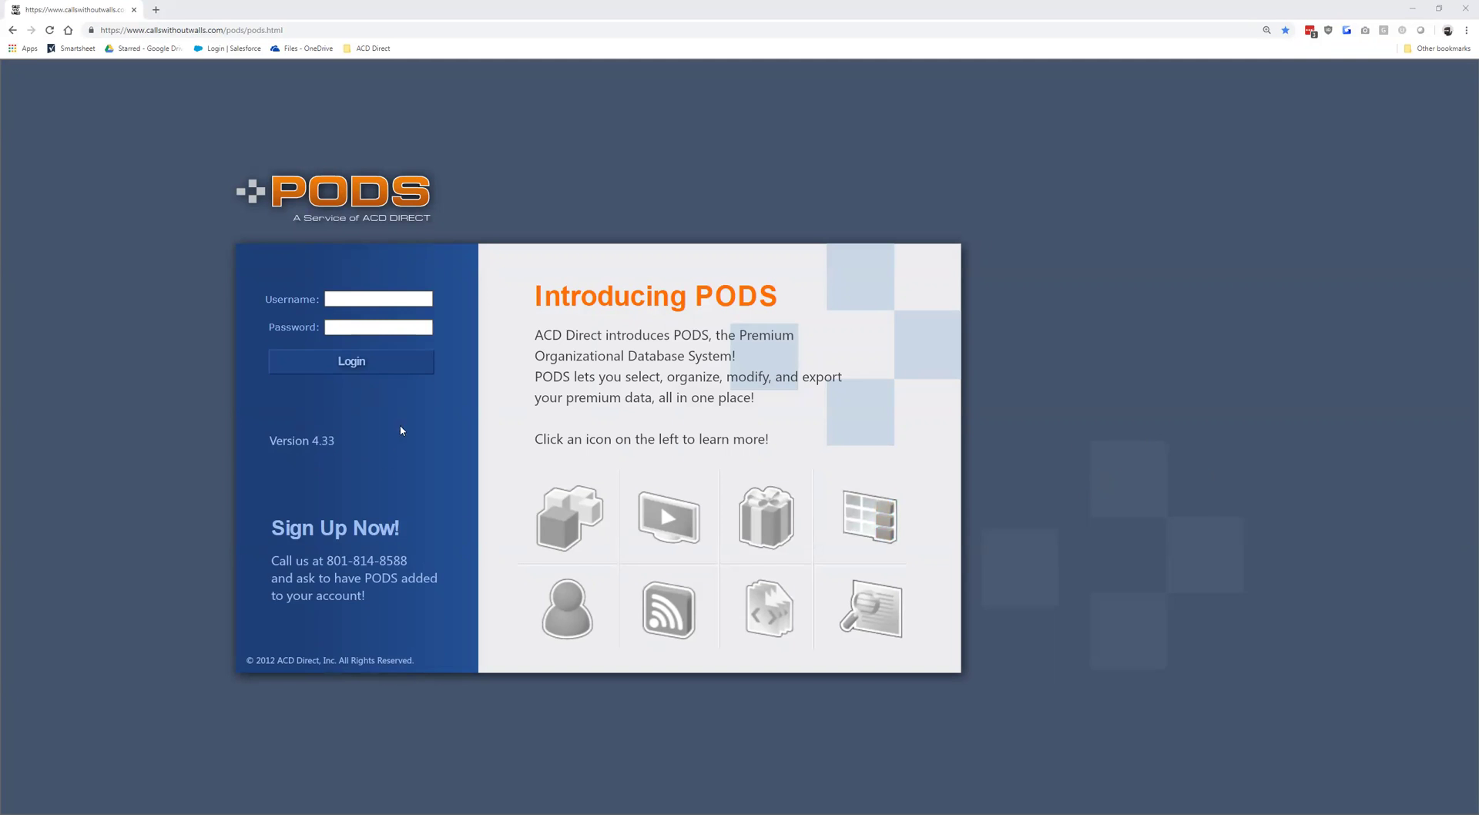
Log in to PODS with the account's username and password.
{"action": "left_click", "coordinate": [352, 302]}
{"action": "type", "text": "joshr"}
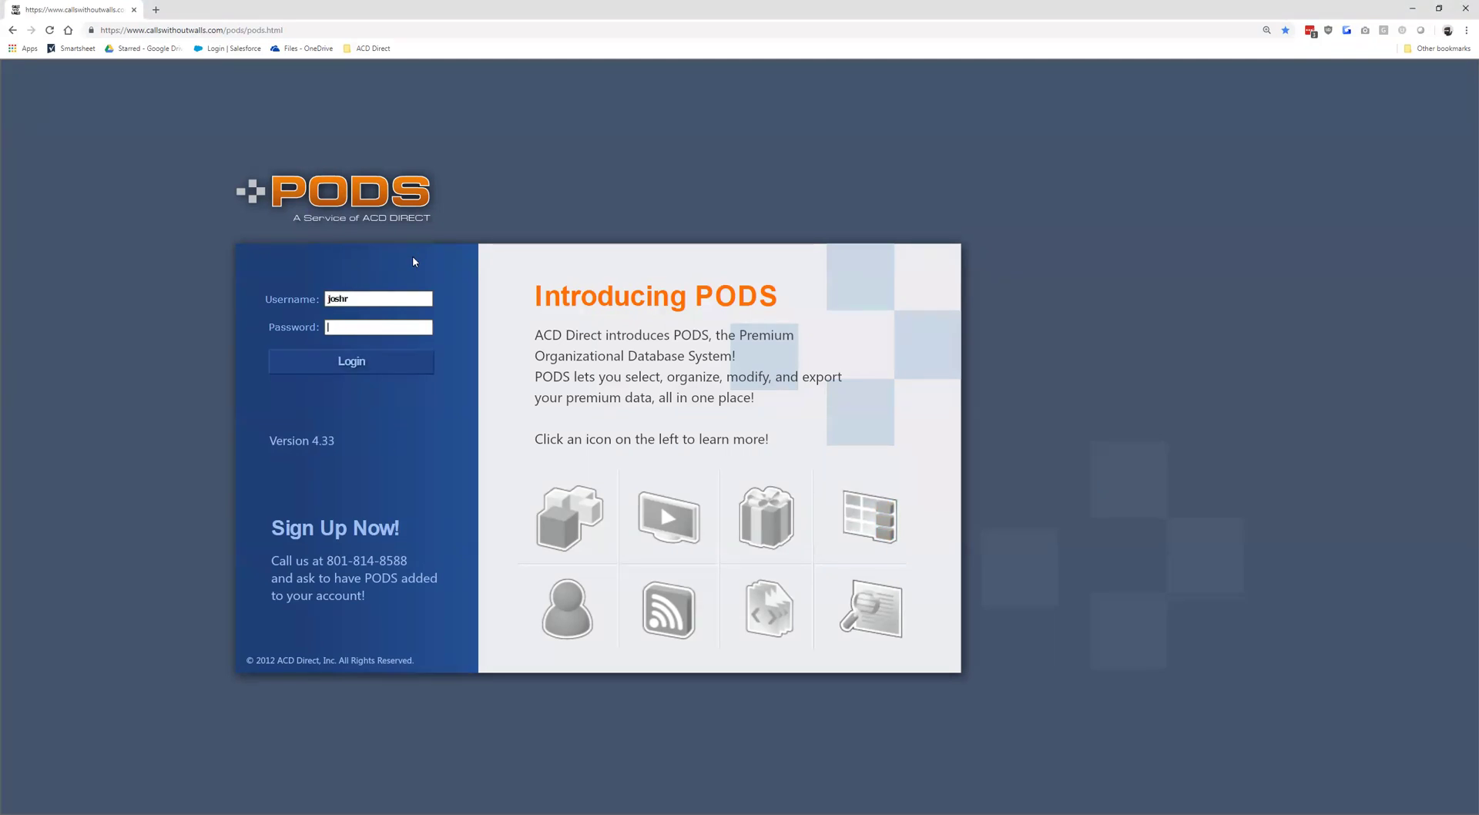
{"action": "key", "text": "Tab"}
{"action": "type", "text": "******"}
{"action": "key", "text": "Return"}
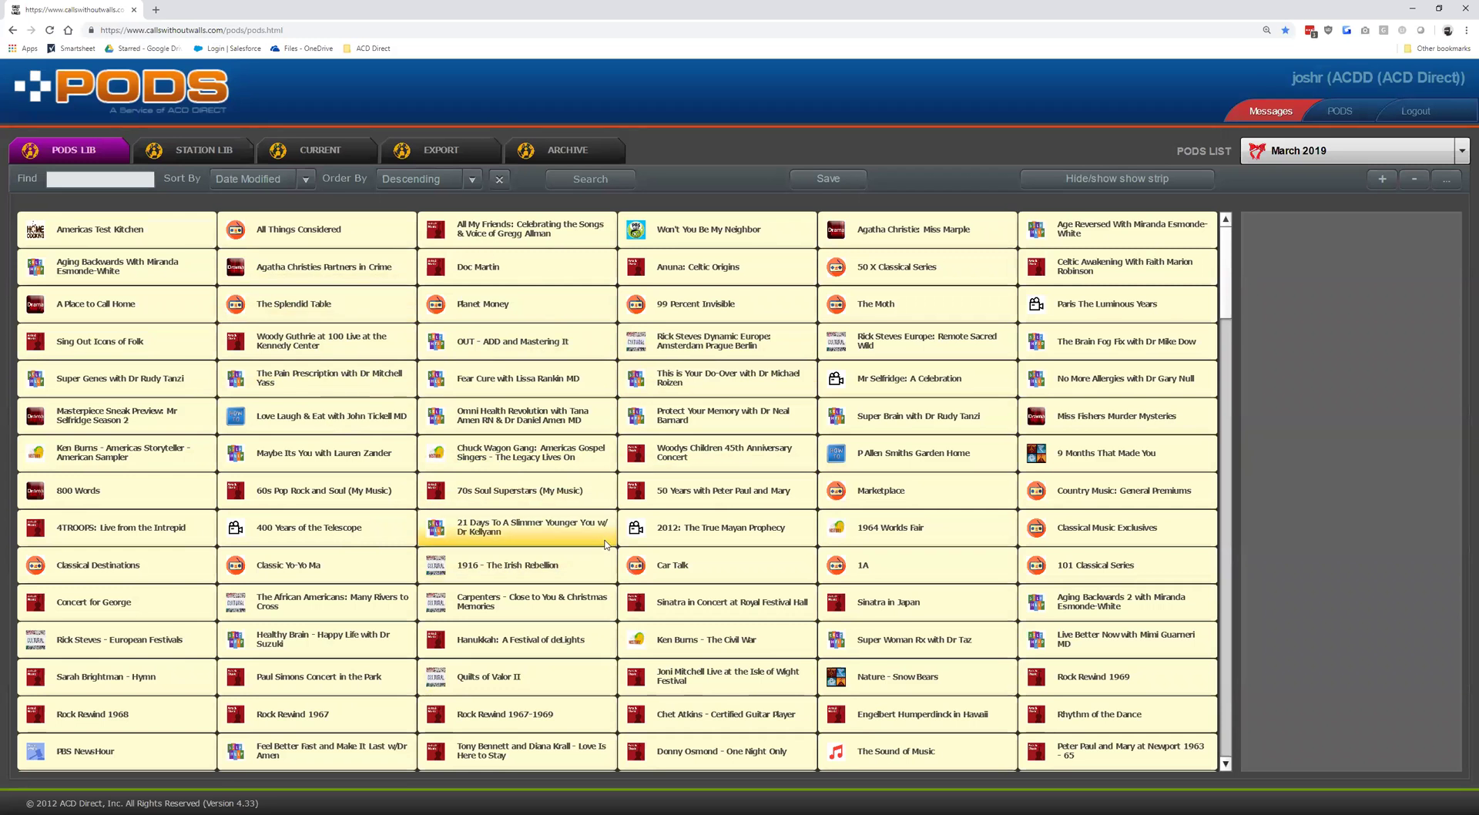
Open Won't You Be My Neighbor in the PODS library, review the DVD gift's expanded details, and return to the show list.
{"action": "left_click", "coordinate": [686, 238]}
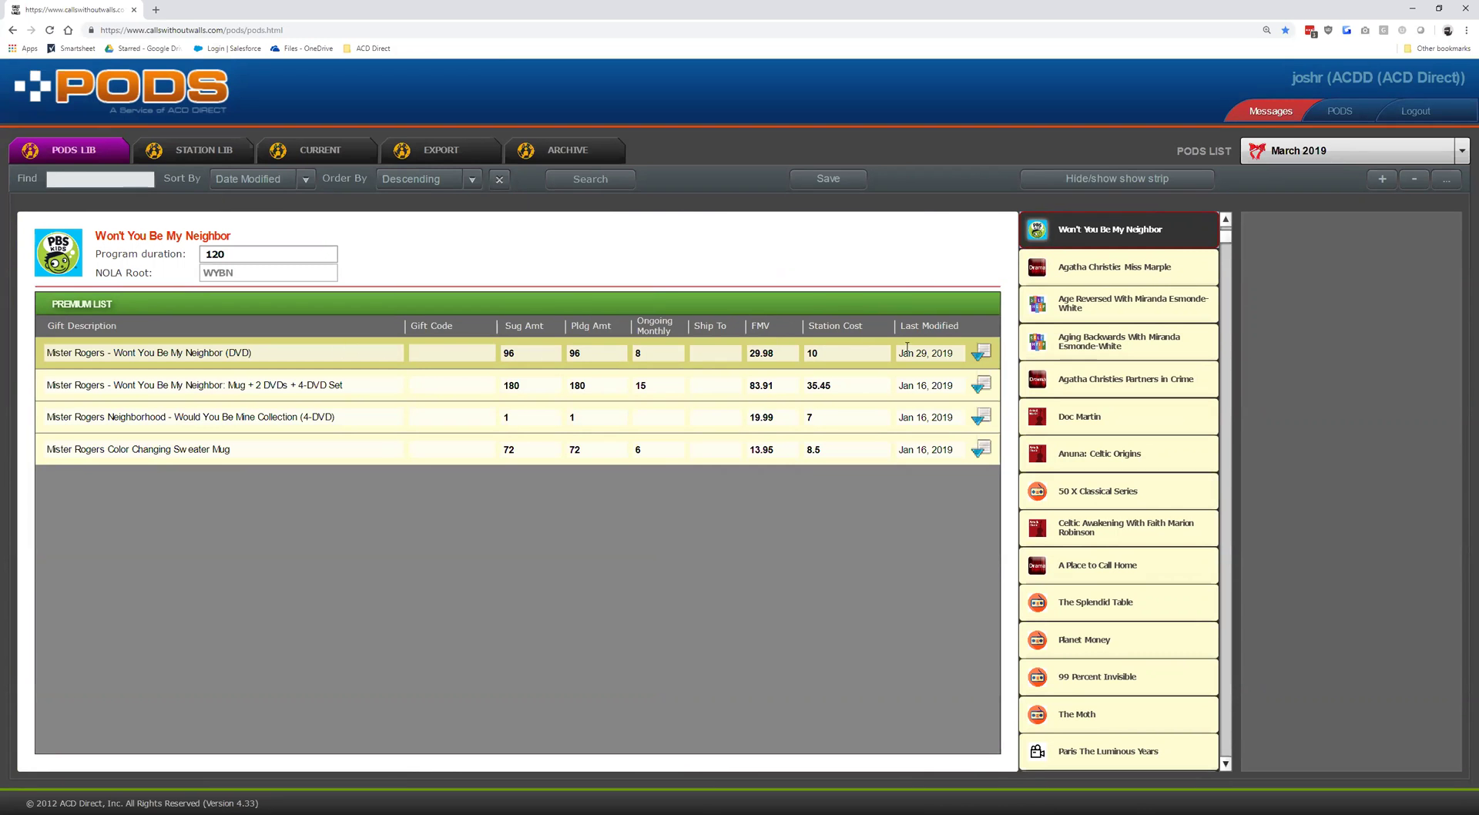
{"action": "left_click", "coordinate": [980, 351]}
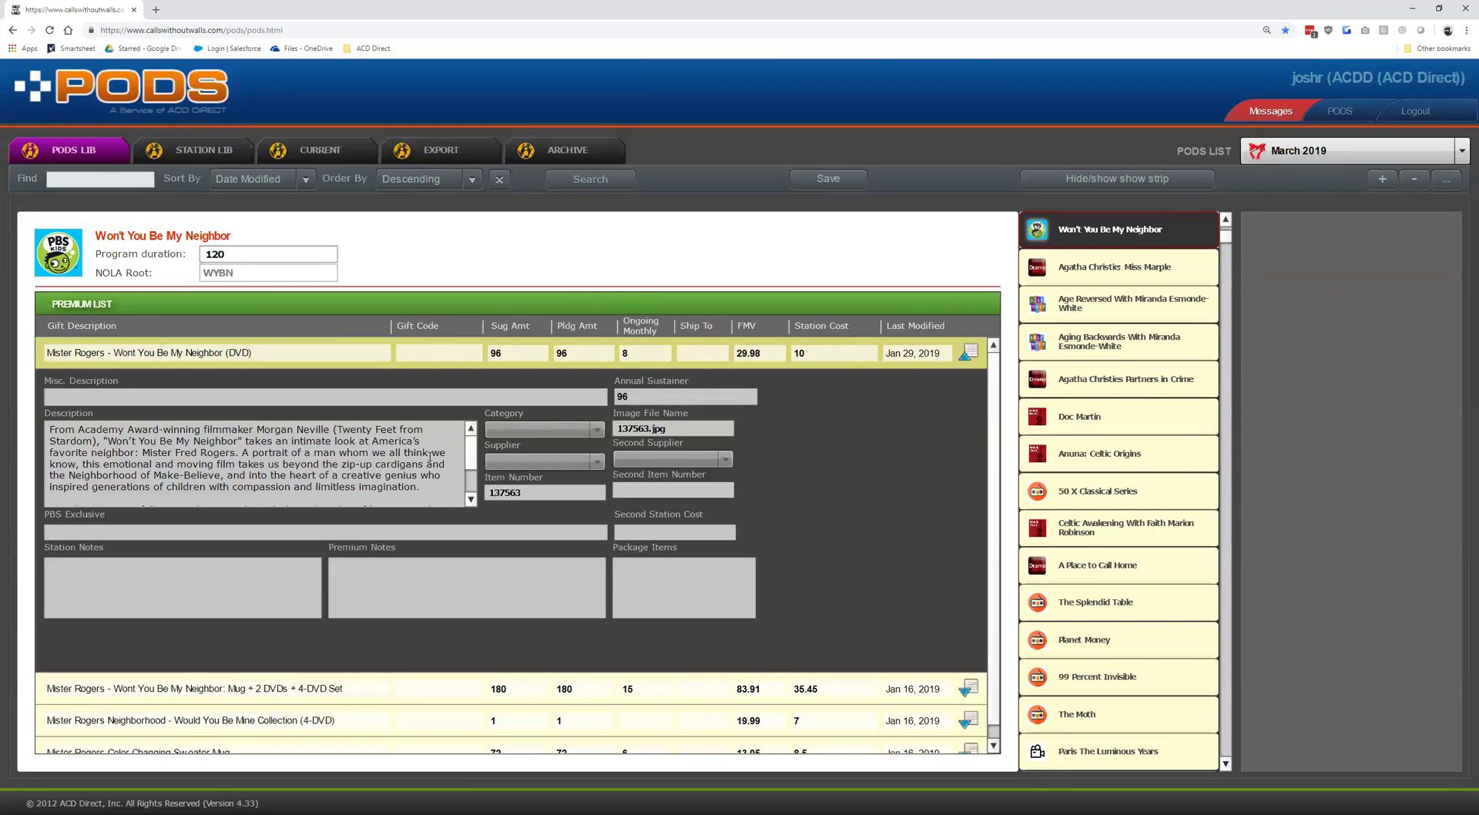
{"action": "scroll", "coordinate": [471, 446], "scroll_direction": "down", "scroll_amount": 3}
{"action": "scroll", "coordinate": [476, 445], "scroll_direction": "up", "scroll_amount": 3}
{"action": "left_click", "coordinate": [77, 150]}
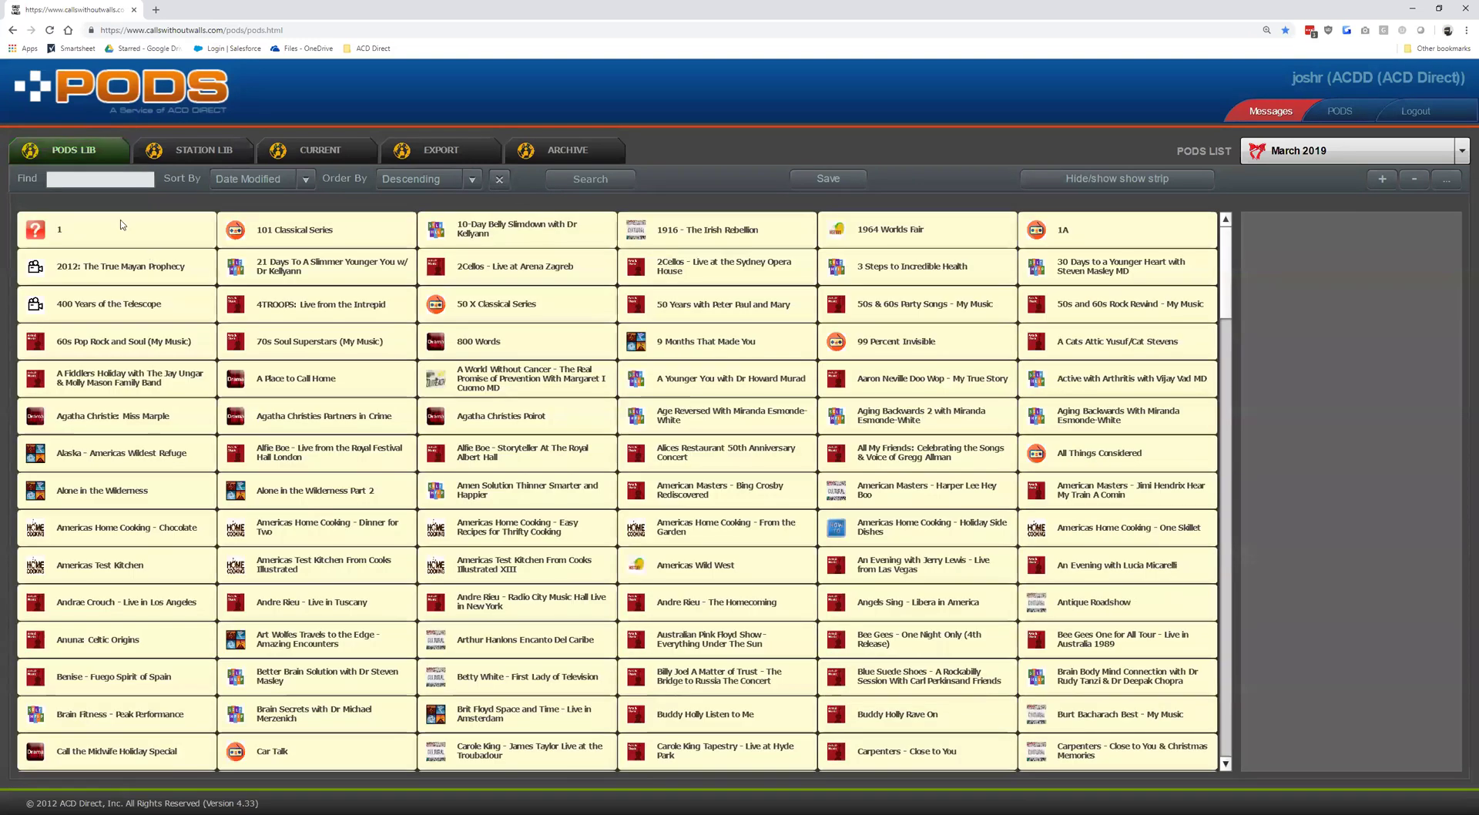
In the station library, review the gift codes of Eat Fat Get Thin with Mark Hyman, MD and Quilts of Valor II.
{"action": "left_click", "coordinate": [189, 154]}
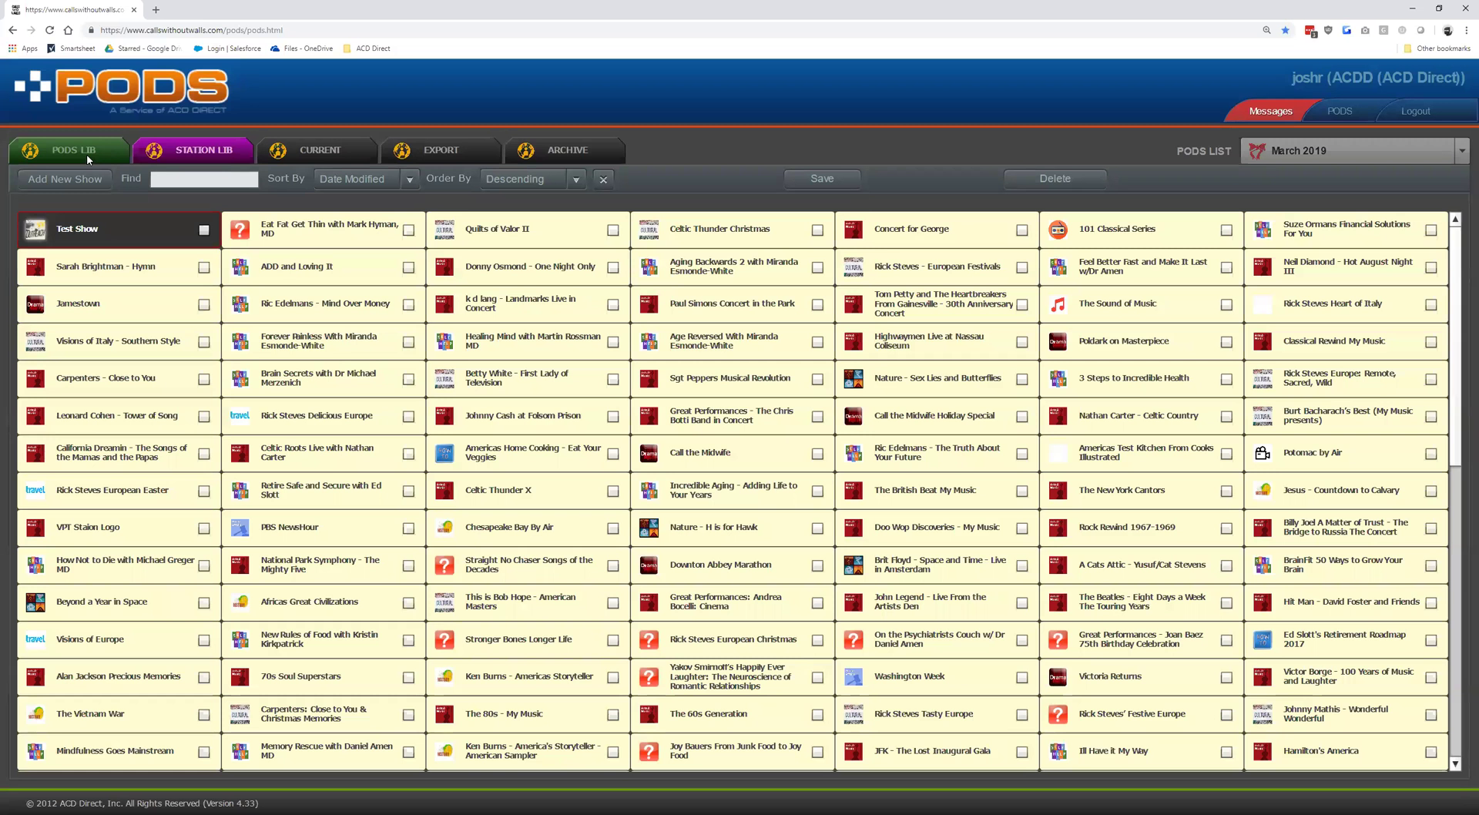
{"action": "left_click", "coordinate": [335, 251]}
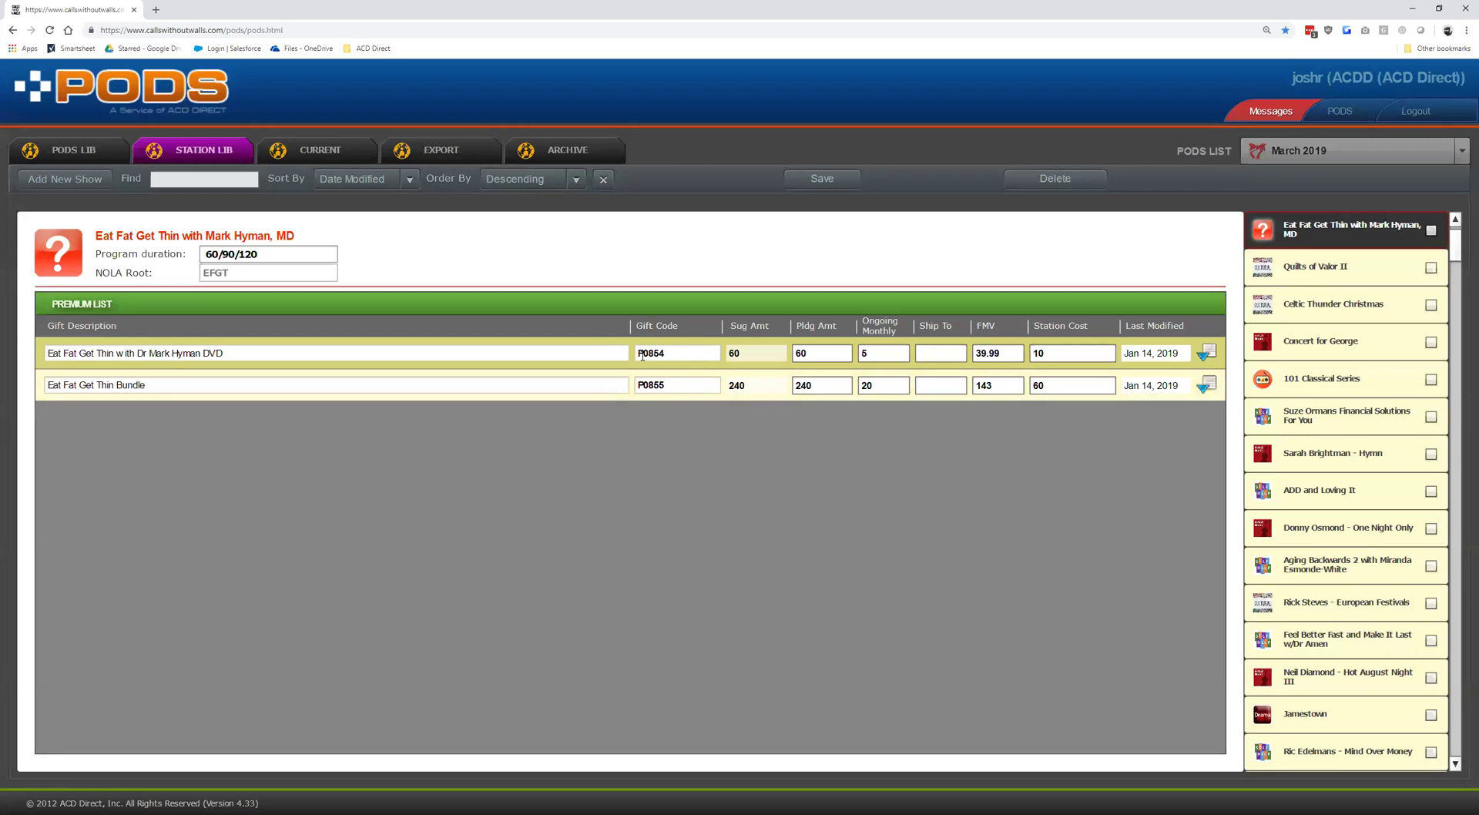
{"action": "left_click_drag", "start_coordinate": [679, 350], "coordinate": [625, 358]}
{"action": "left_click", "coordinate": [1315, 266]}
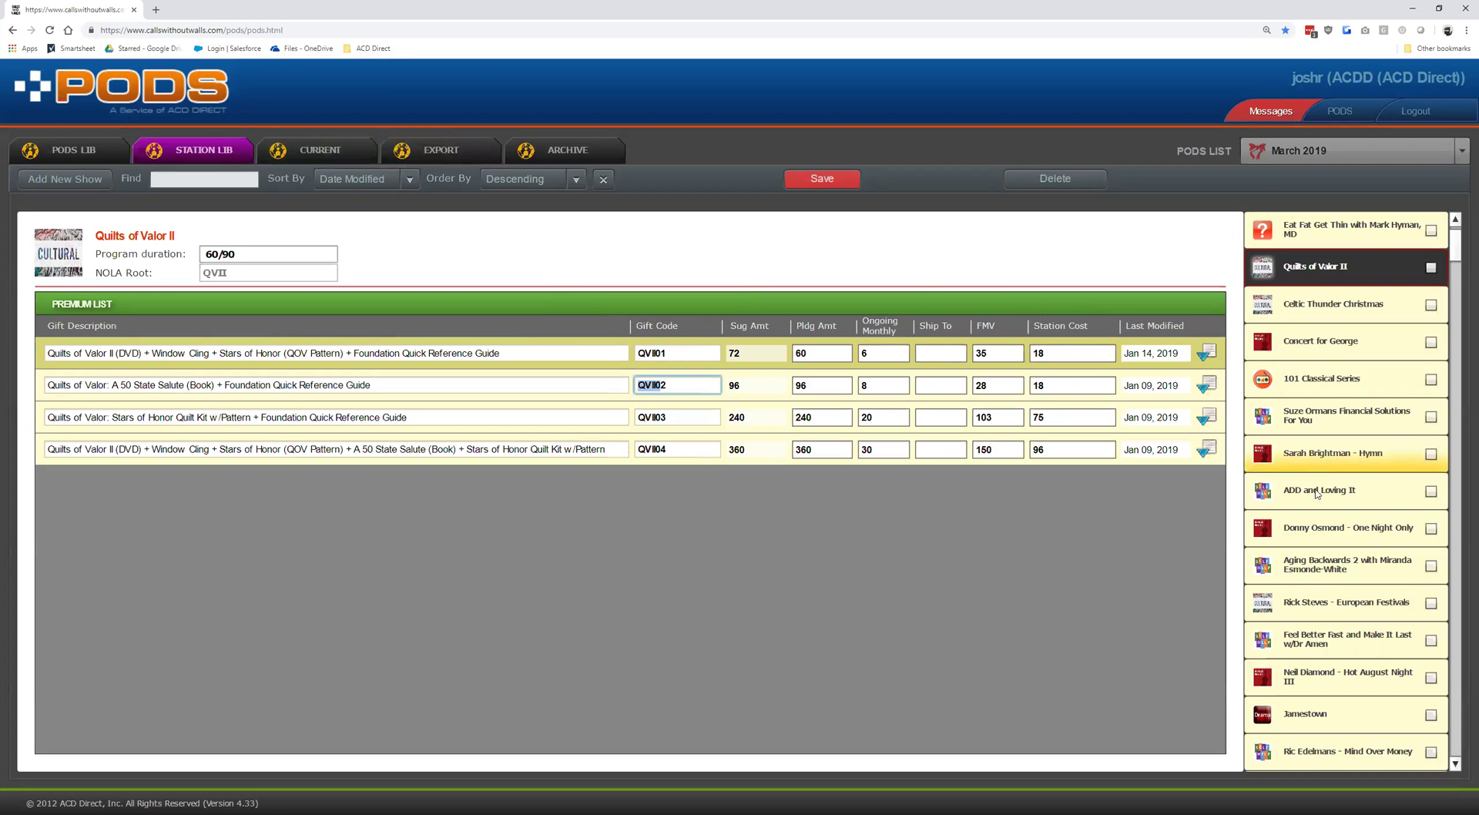
Add the ADD and Loving It show from the station library to the March 2019 current list and open that list.
{"action": "left_click_drag", "start_coordinate": [1317, 493], "coordinate": [328, 153]}
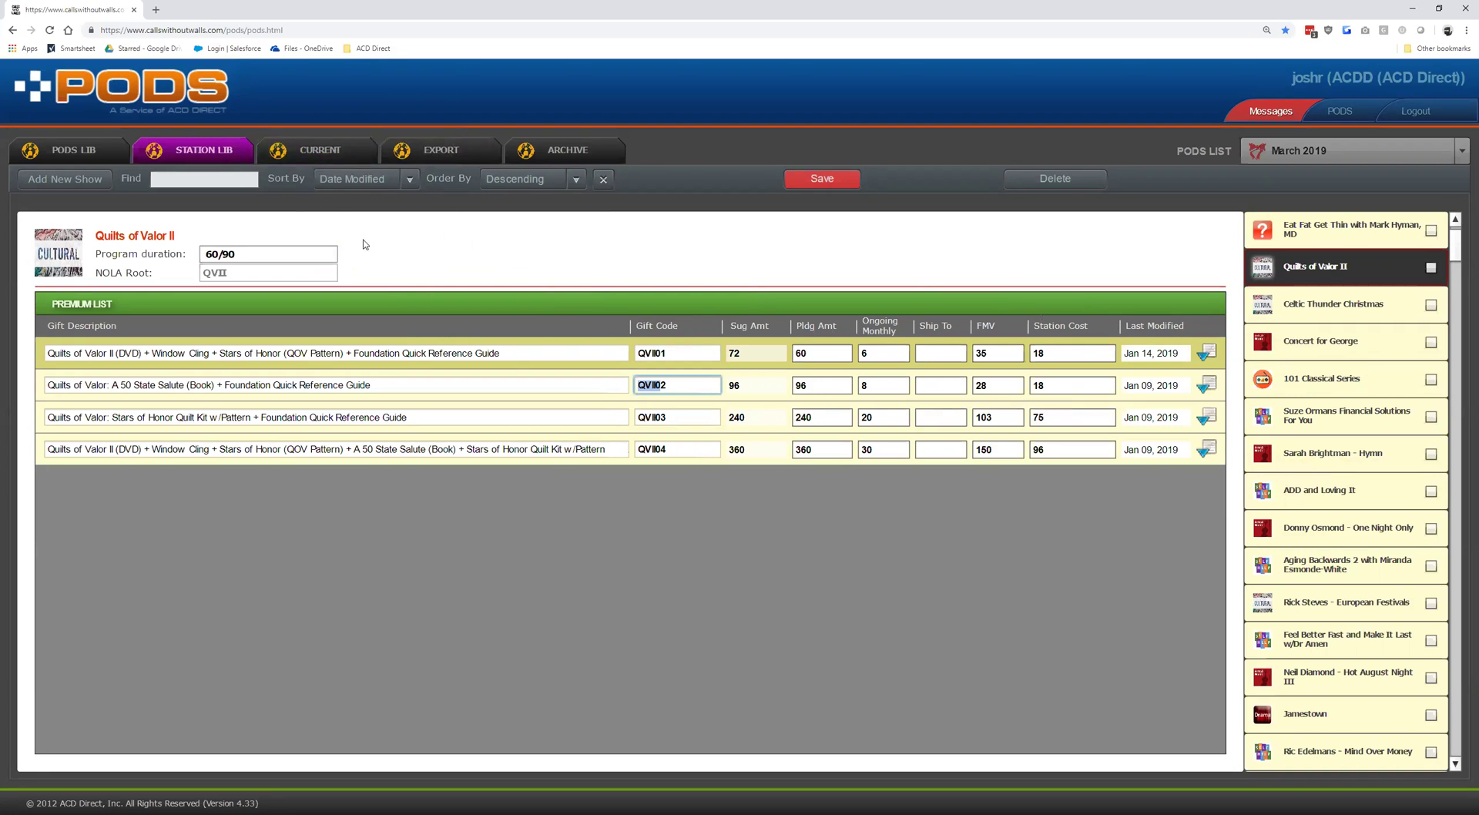
{"action": "left_click", "coordinate": [603, 178]}
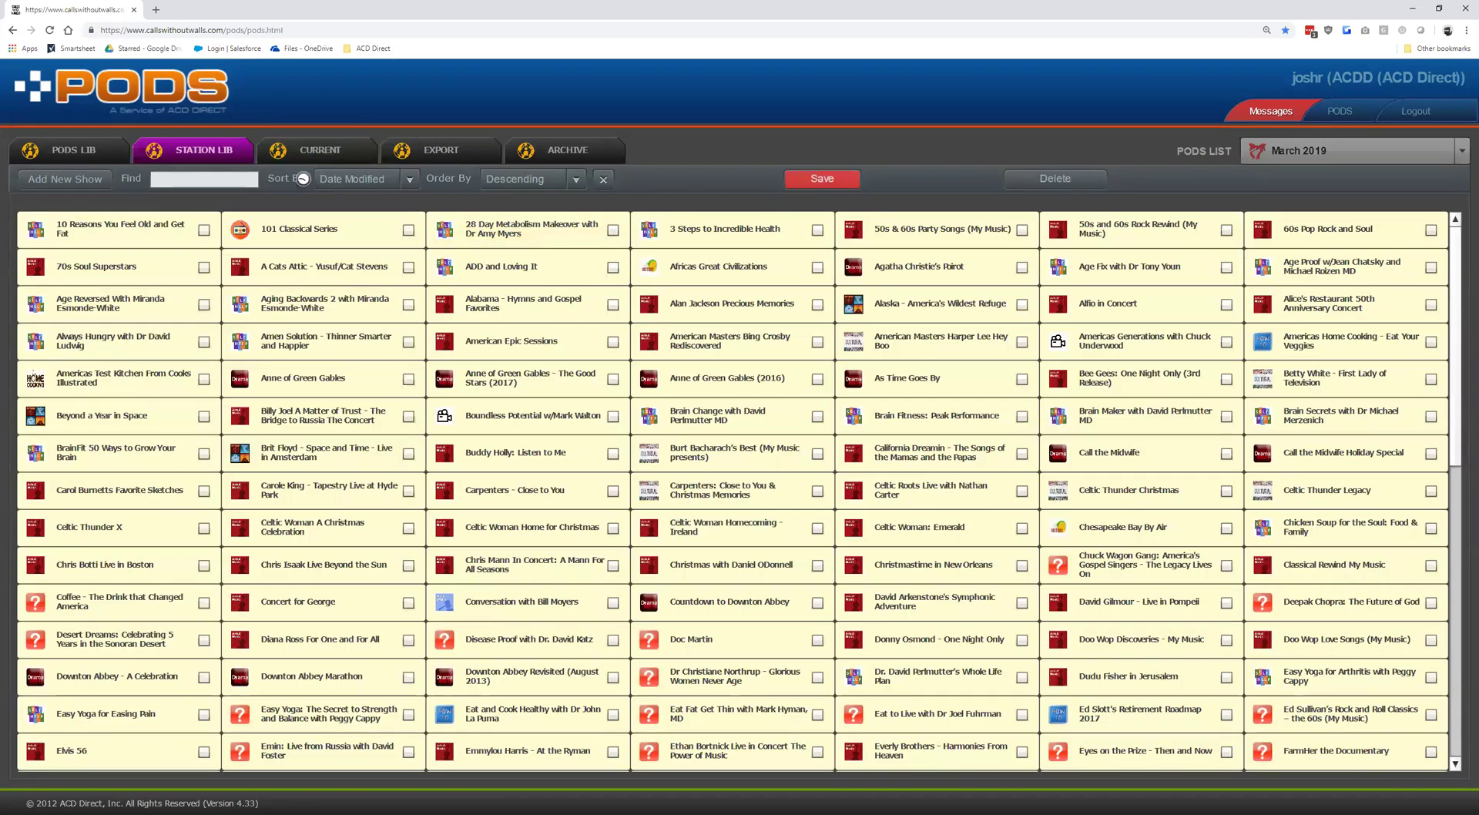
{"action": "left_click", "coordinate": [317, 149]}
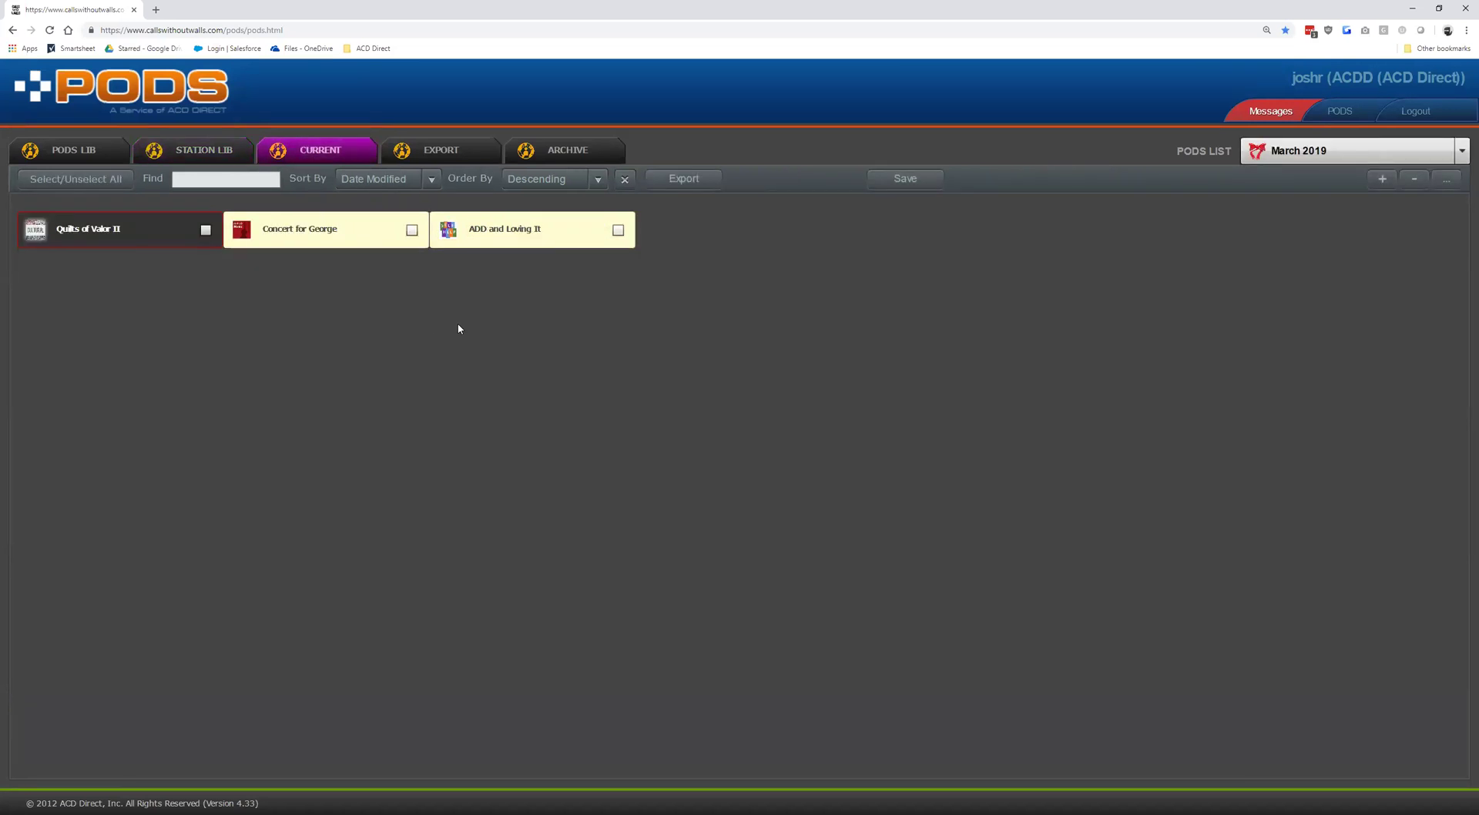
Add a gift to the current ADD and Loving It show by loading existing premium code P0854, and expand its details.
{"action": "left_click", "coordinate": [118, 243]}
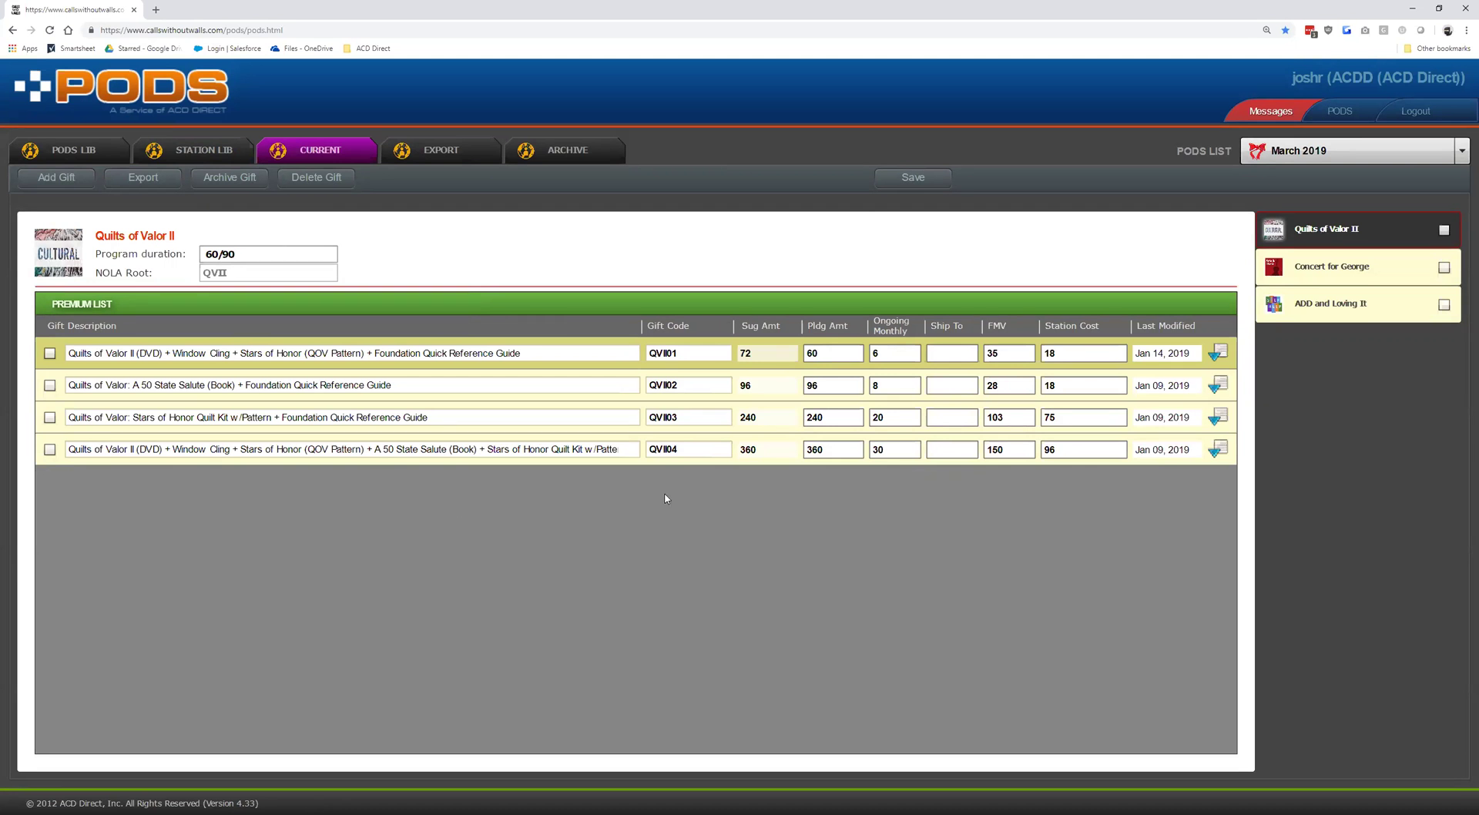
{"action": "left_click", "coordinate": [1309, 308]}
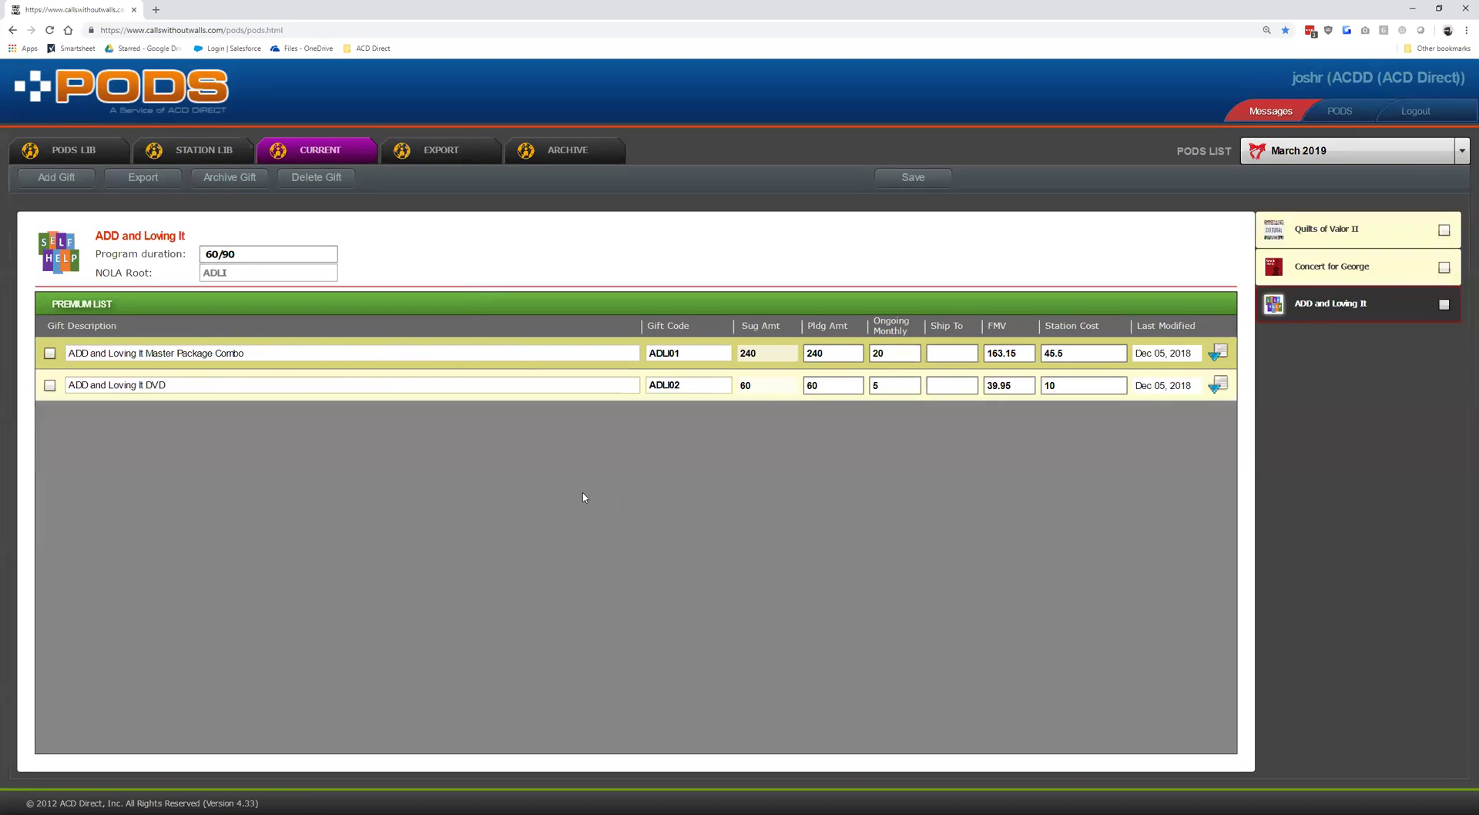
{"action": "left_click", "coordinate": [56, 178]}
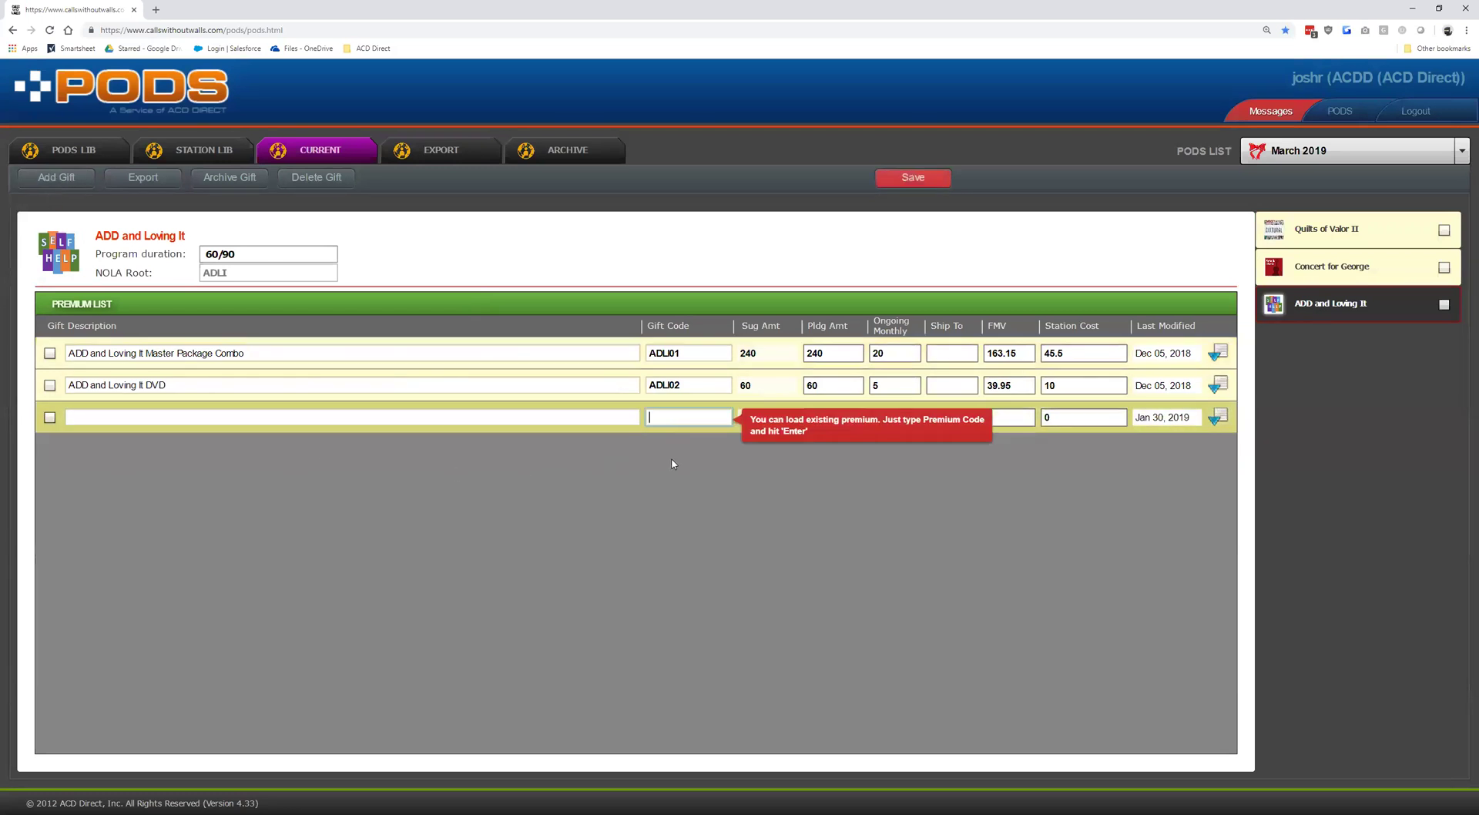
{"action": "type", "text": "P0854"}
{"action": "key", "text": "Return"}
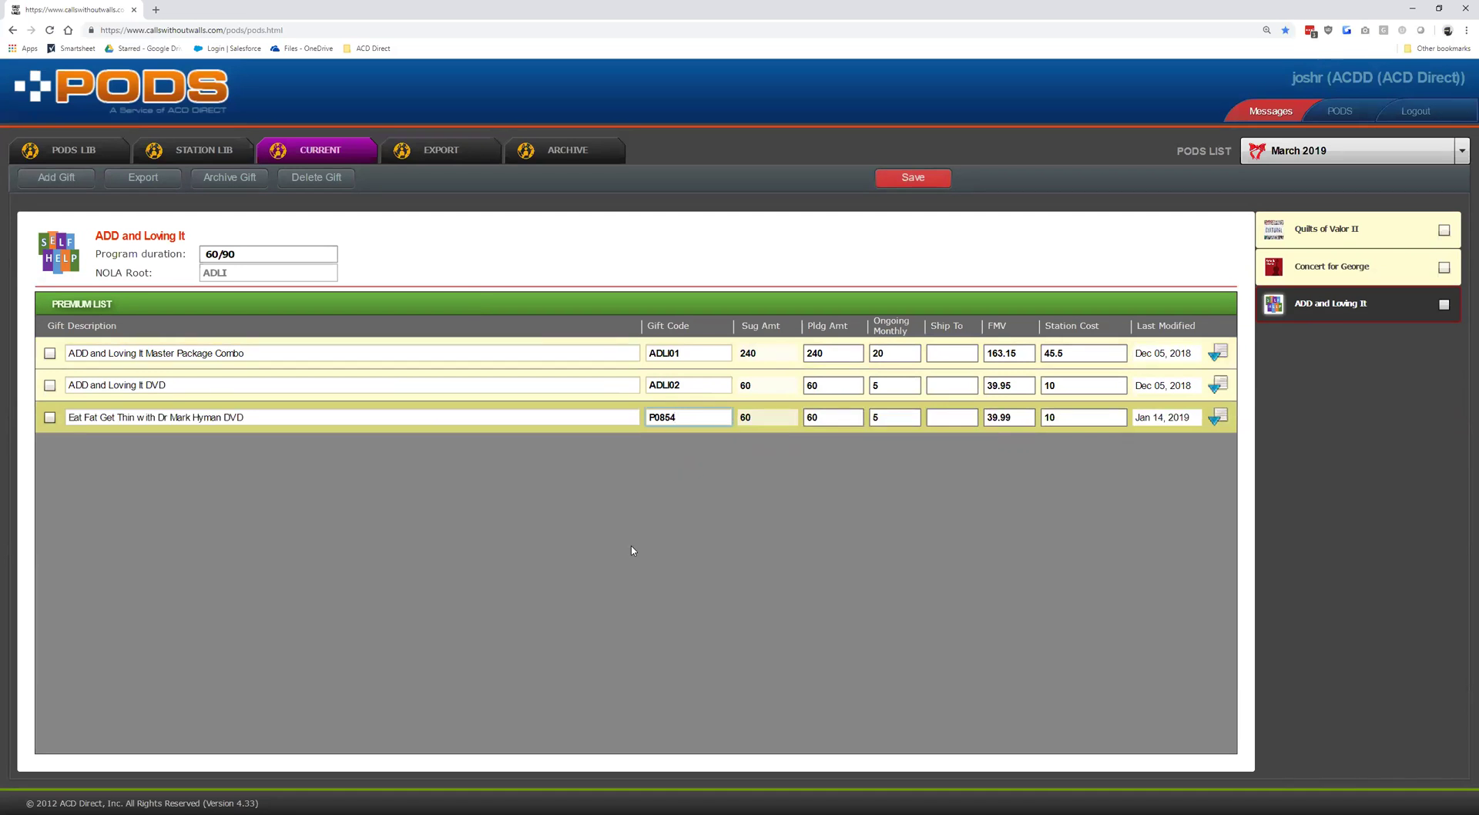
{"action": "left_click", "coordinate": [1217, 417]}
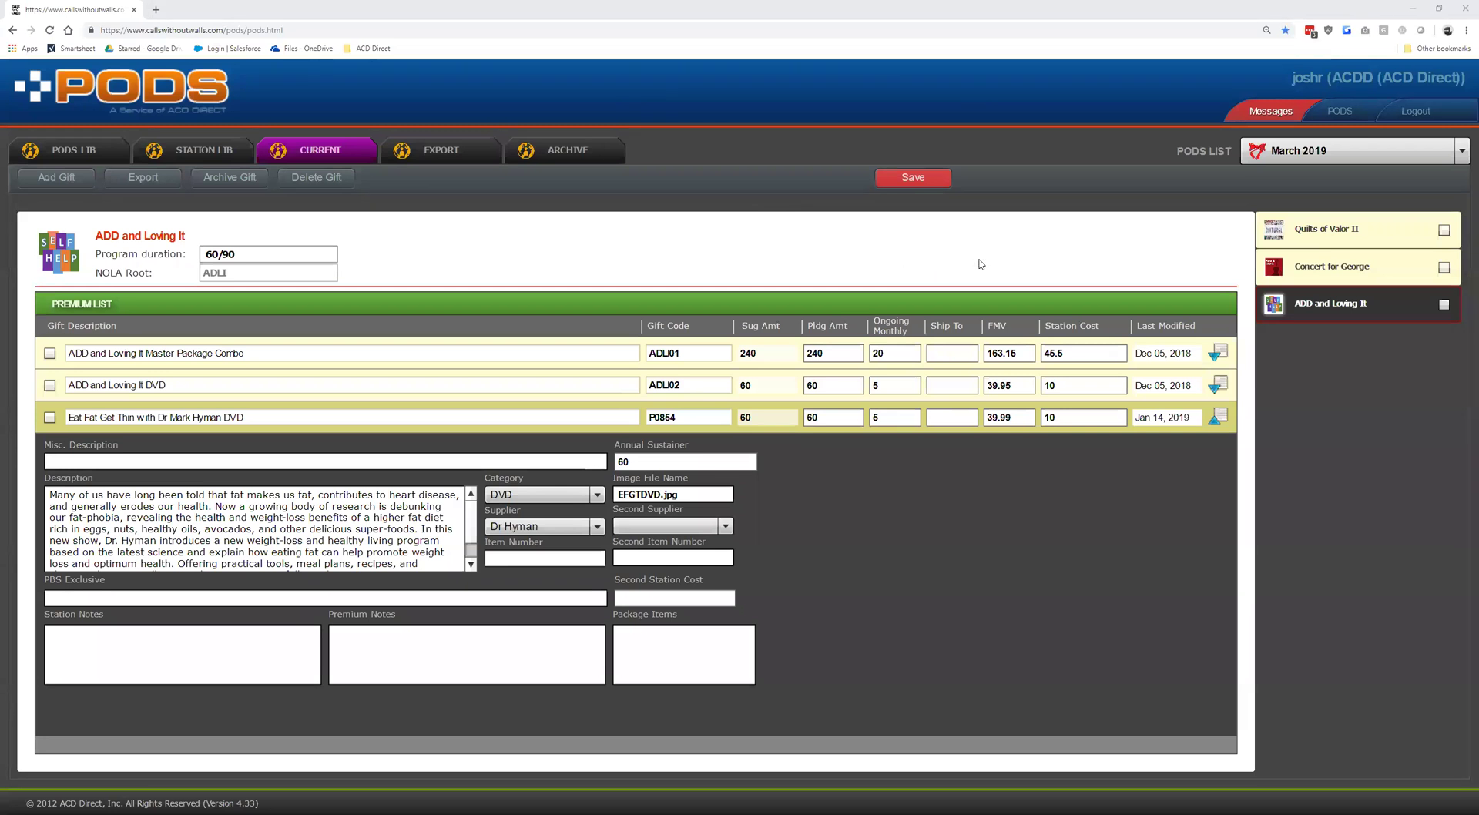
Select ADD and Loving It, Concert for George and Quilts of Valor II, save the changes, and send them to the export list.
{"action": "left_click", "coordinate": [1442, 305]}
{"action": "left_click", "coordinate": [1443, 267]}
{"action": "left_click", "coordinate": [1442, 229]}
{"action": "left_click", "coordinate": [909, 179]}
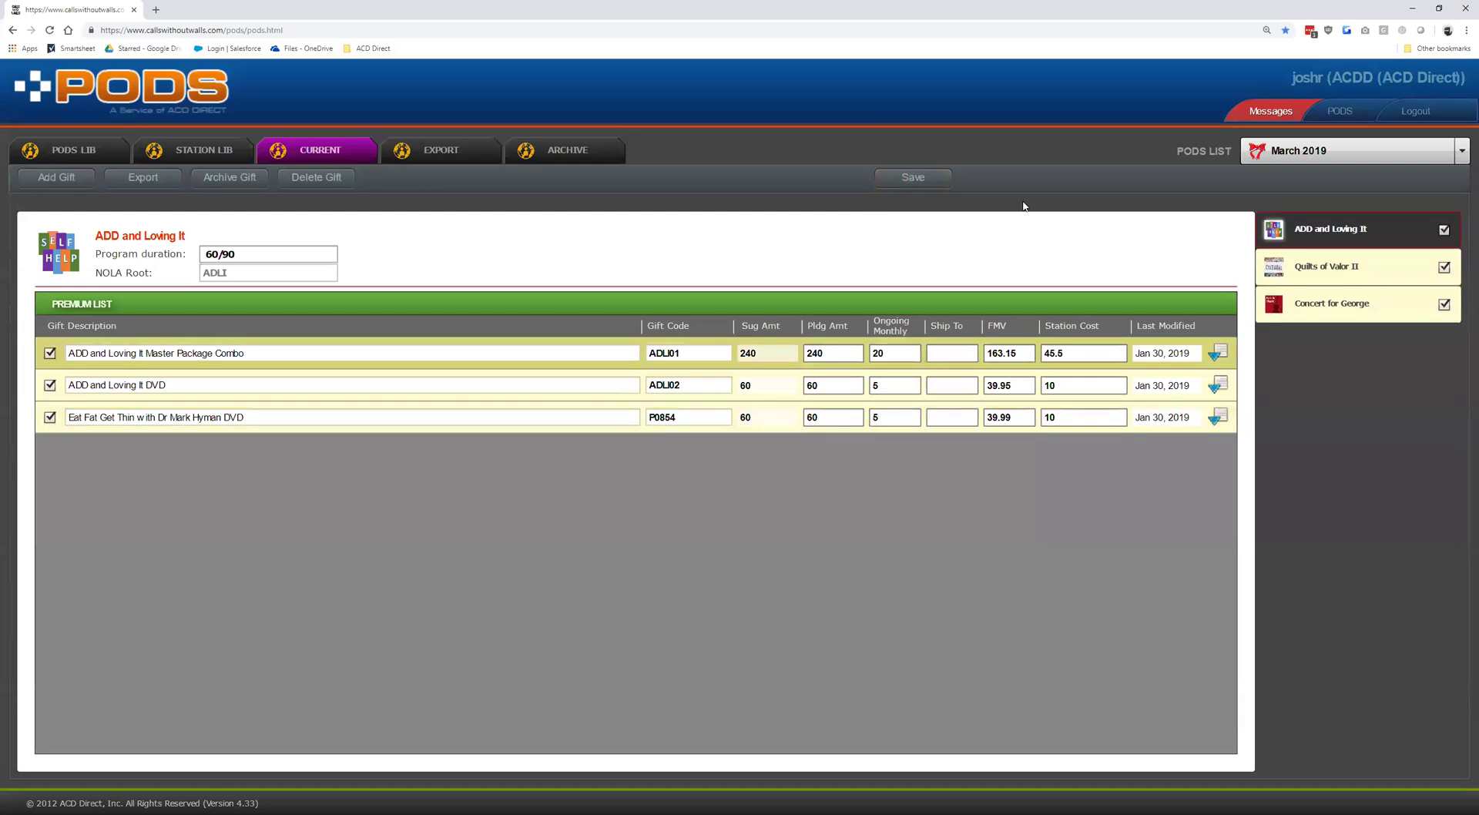
{"action": "left_click", "coordinate": [143, 177]}
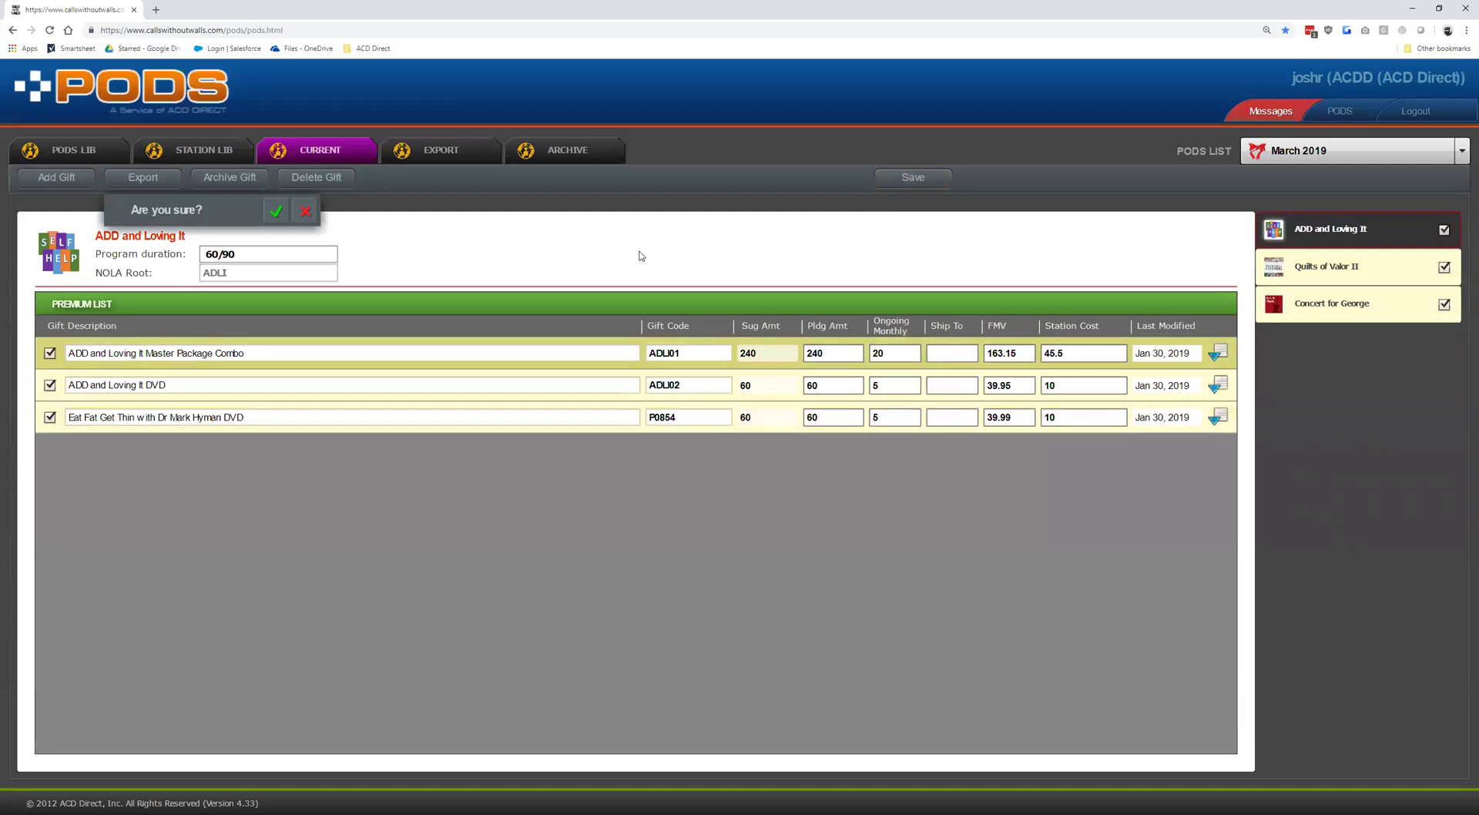
{"action": "left_click", "coordinate": [276, 212]}
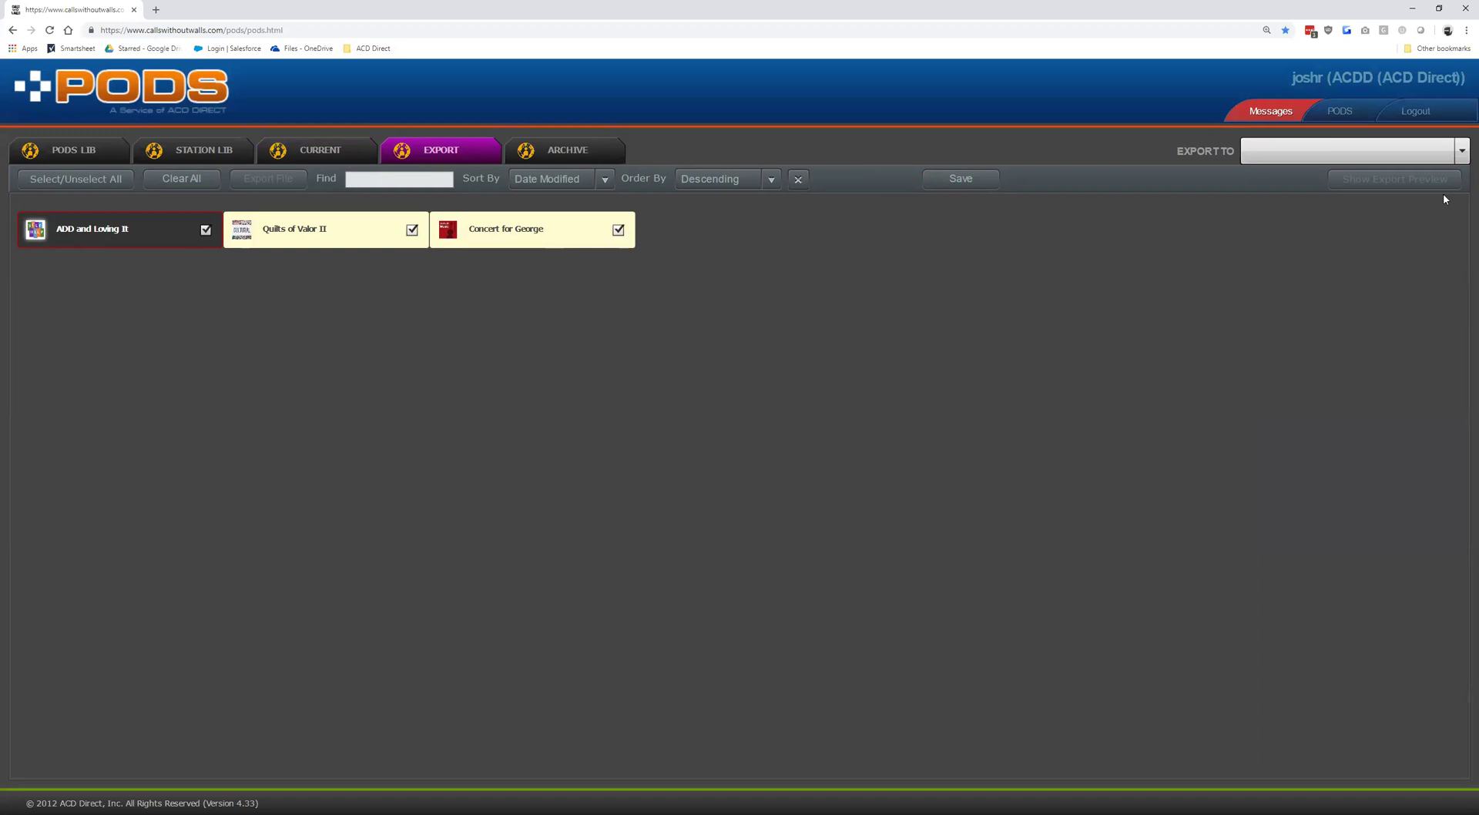
Set the export format to CallsWithoutWalls and examine the gift rows in the export preview.
{"action": "left_click", "coordinate": [1461, 157]}
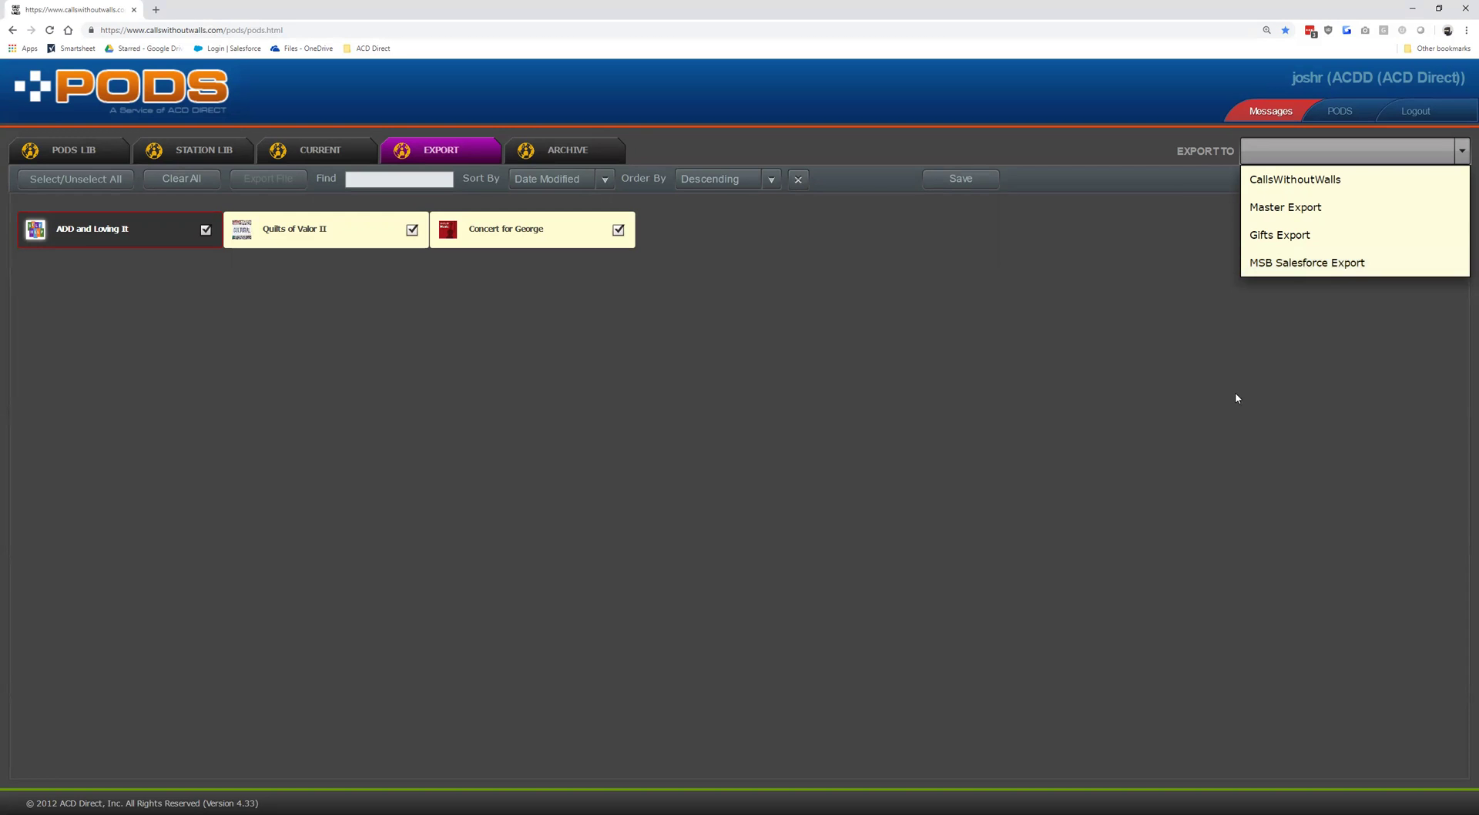
{"action": "left_click", "coordinate": [1306, 189]}
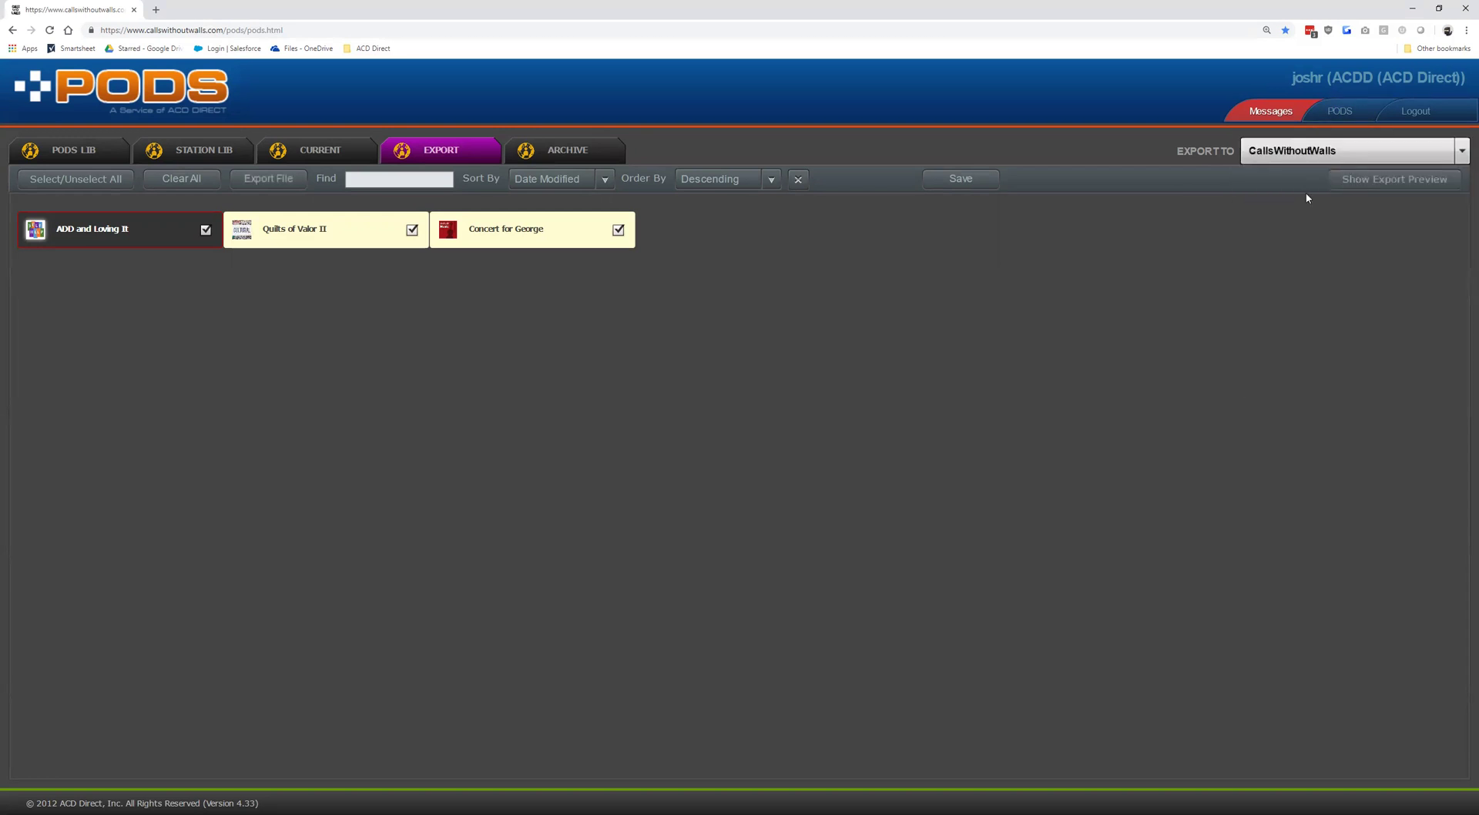
{"action": "left_click", "coordinate": [1356, 179]}
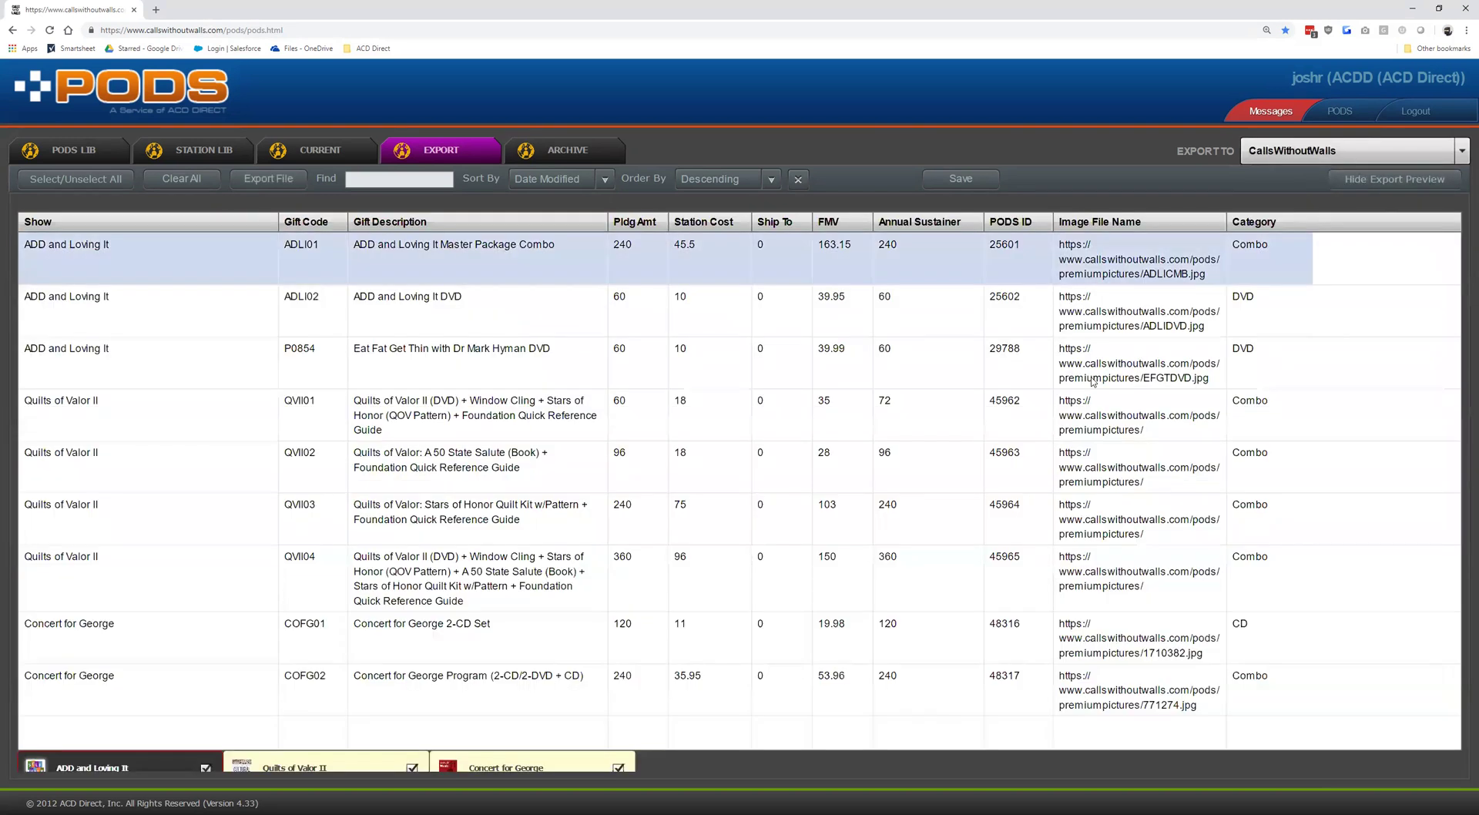
{"action": "left_click", "coordinate": [1092, 382]}
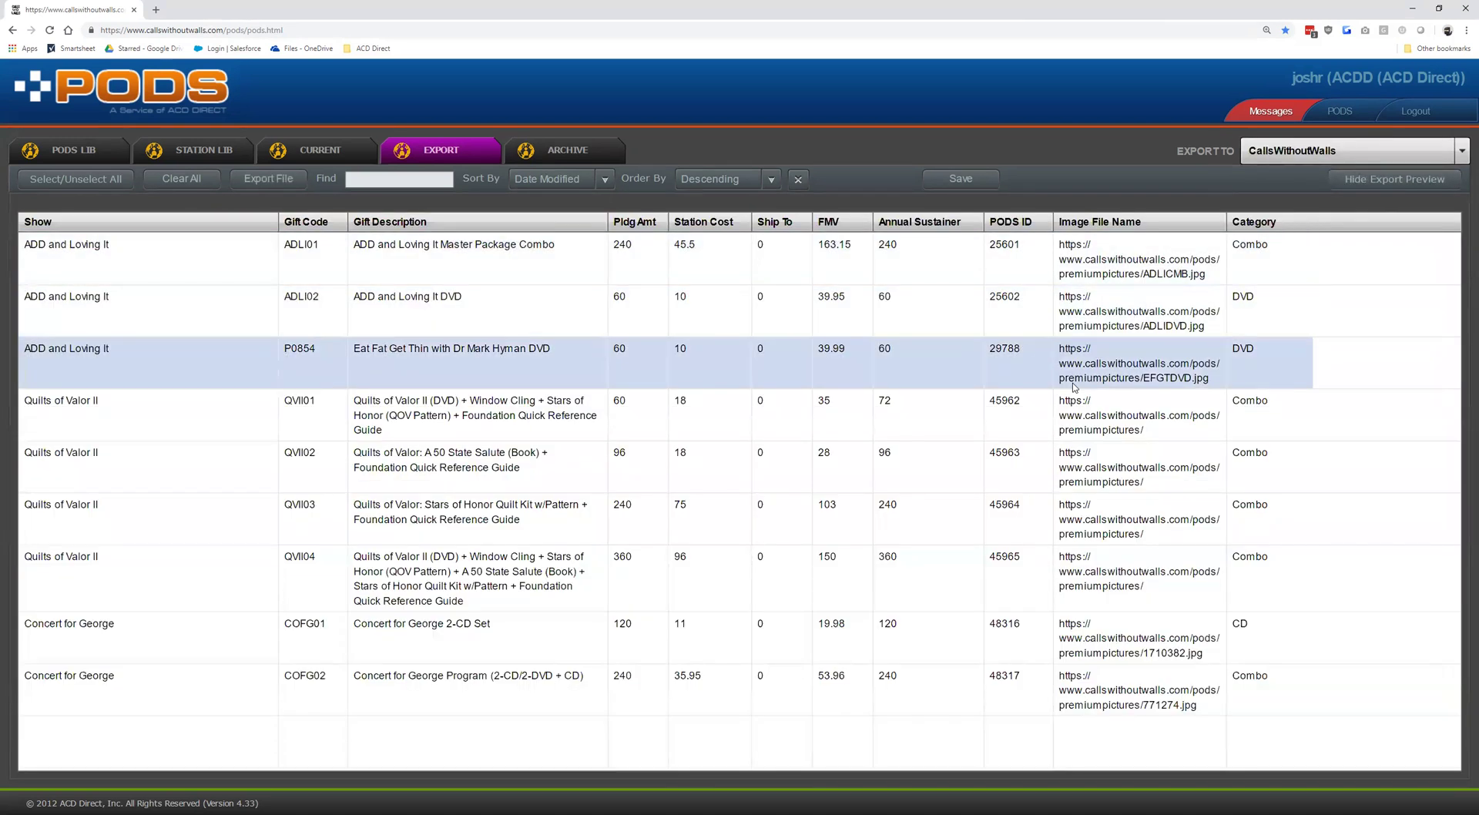
{"action": "left_click", "coordinate": [1035, 417]}
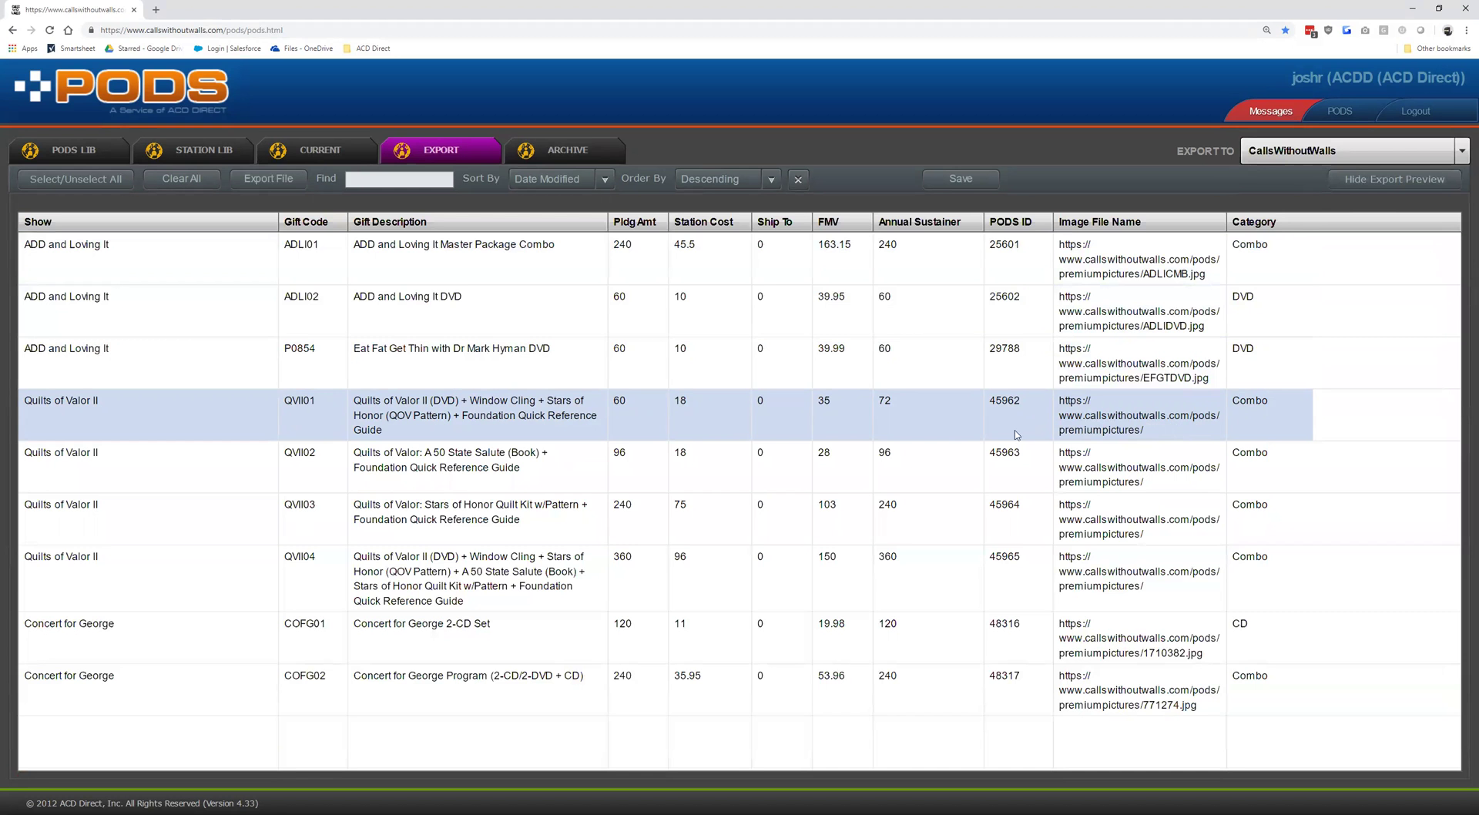
{"action": "left_click", "coordinate": [770, 466]}
{"action": "left_click", "coordinate": [636, 384]}
{"action": "left_click", "coordinate": [488, 270]}
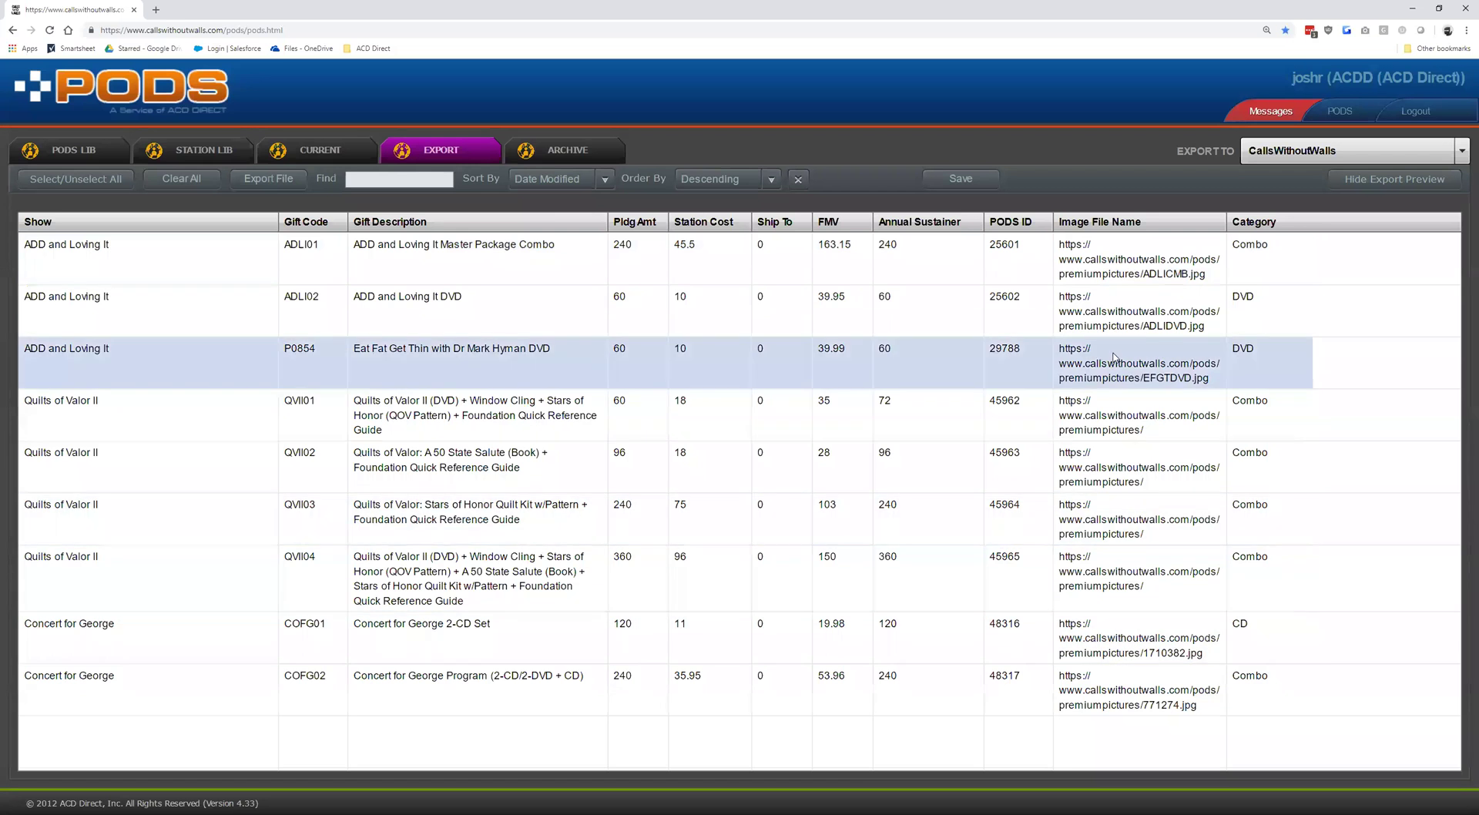
Switch the export format to Master Export and examine the columns and gift descriptions in its preview.
{"action": "left_click", "coordinate": [1279, 150]}
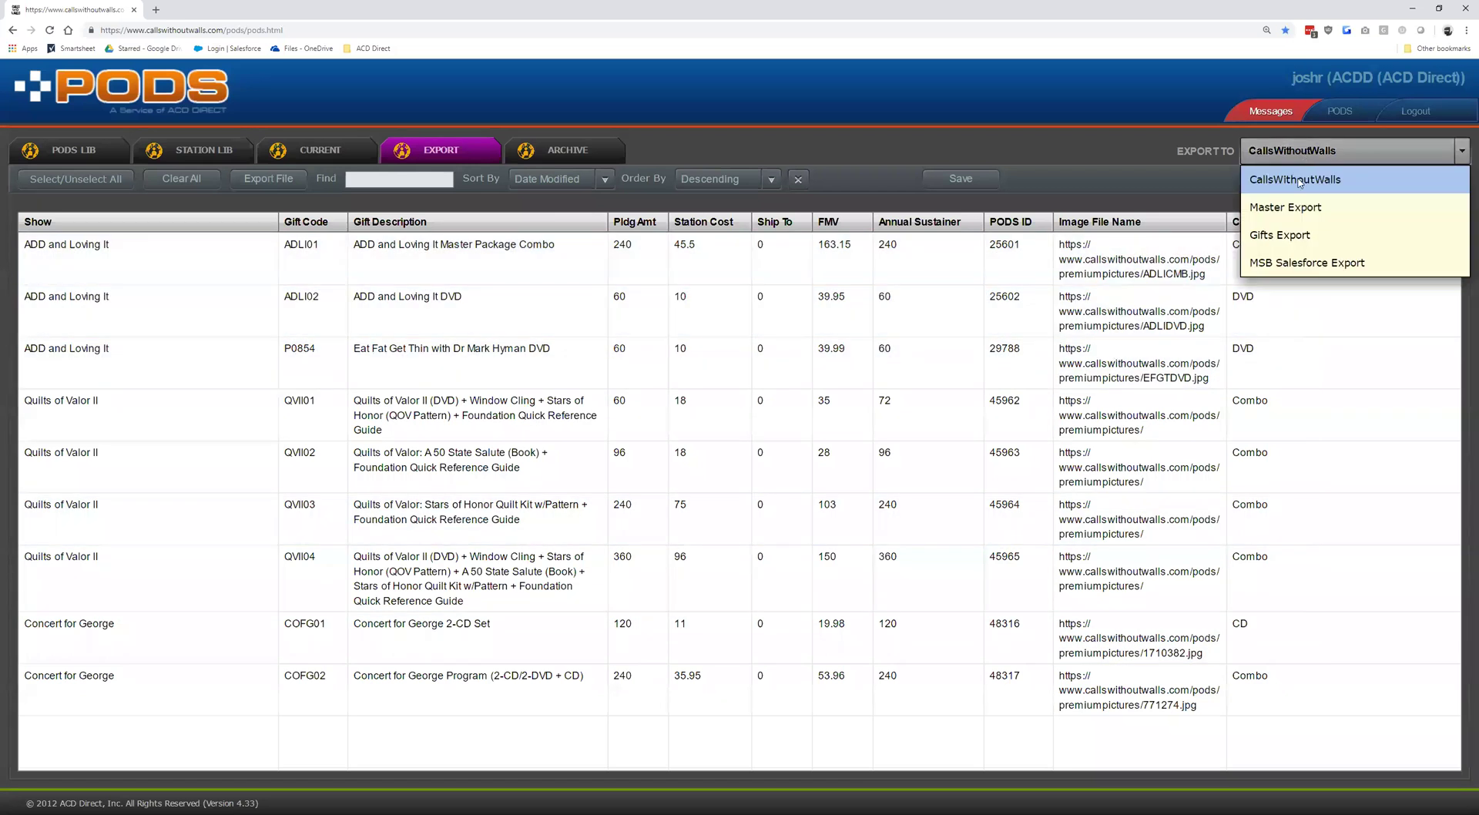
{"action": "left_click", "coordinate": [1292, 208]}
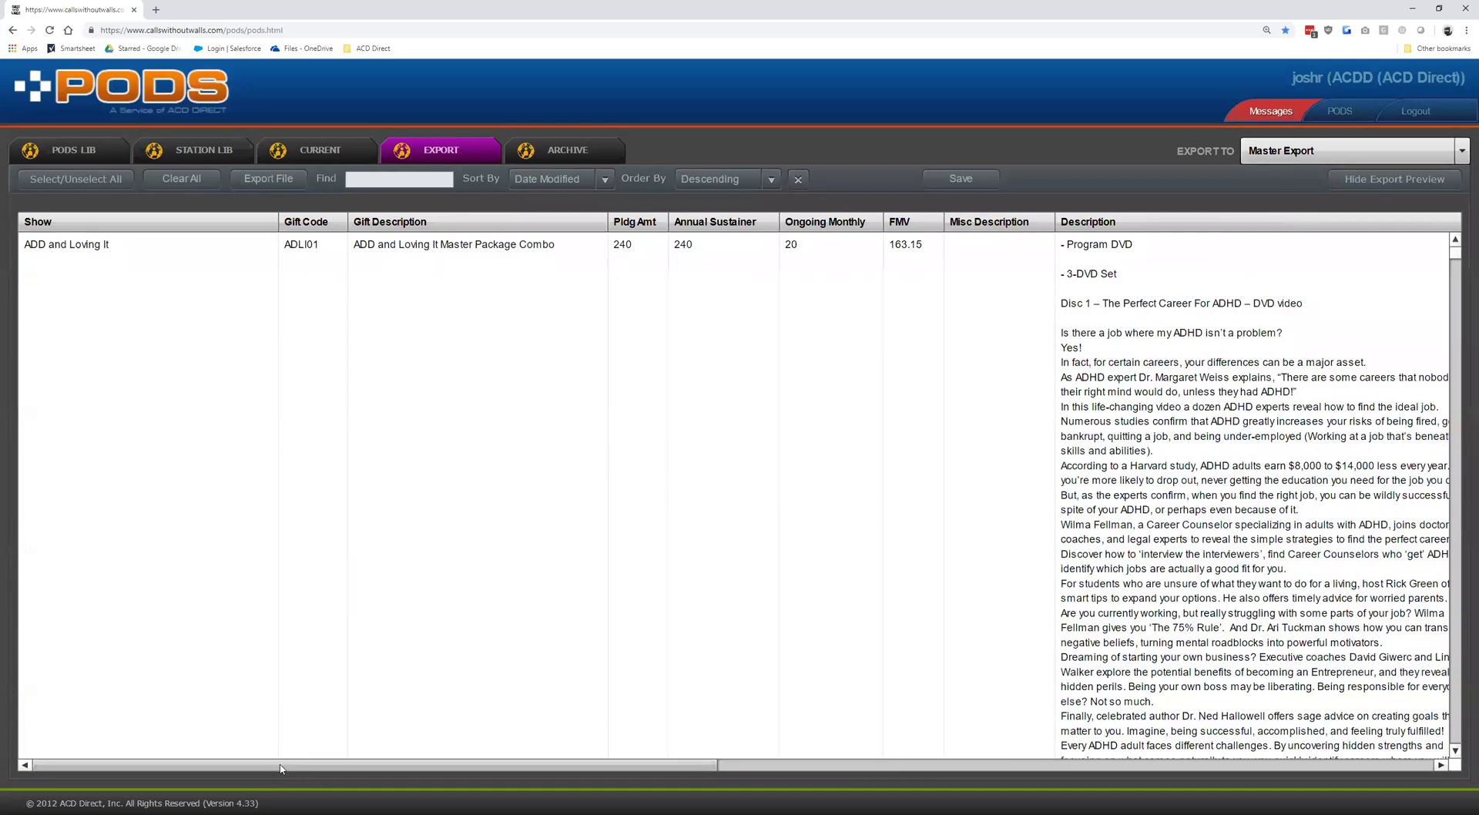
{"action": "left_click_drag", "start_coordinate": [280, 768], "coordinate": [512, 768]}
{"action": "left_click", "coordinate": [653, 444]}
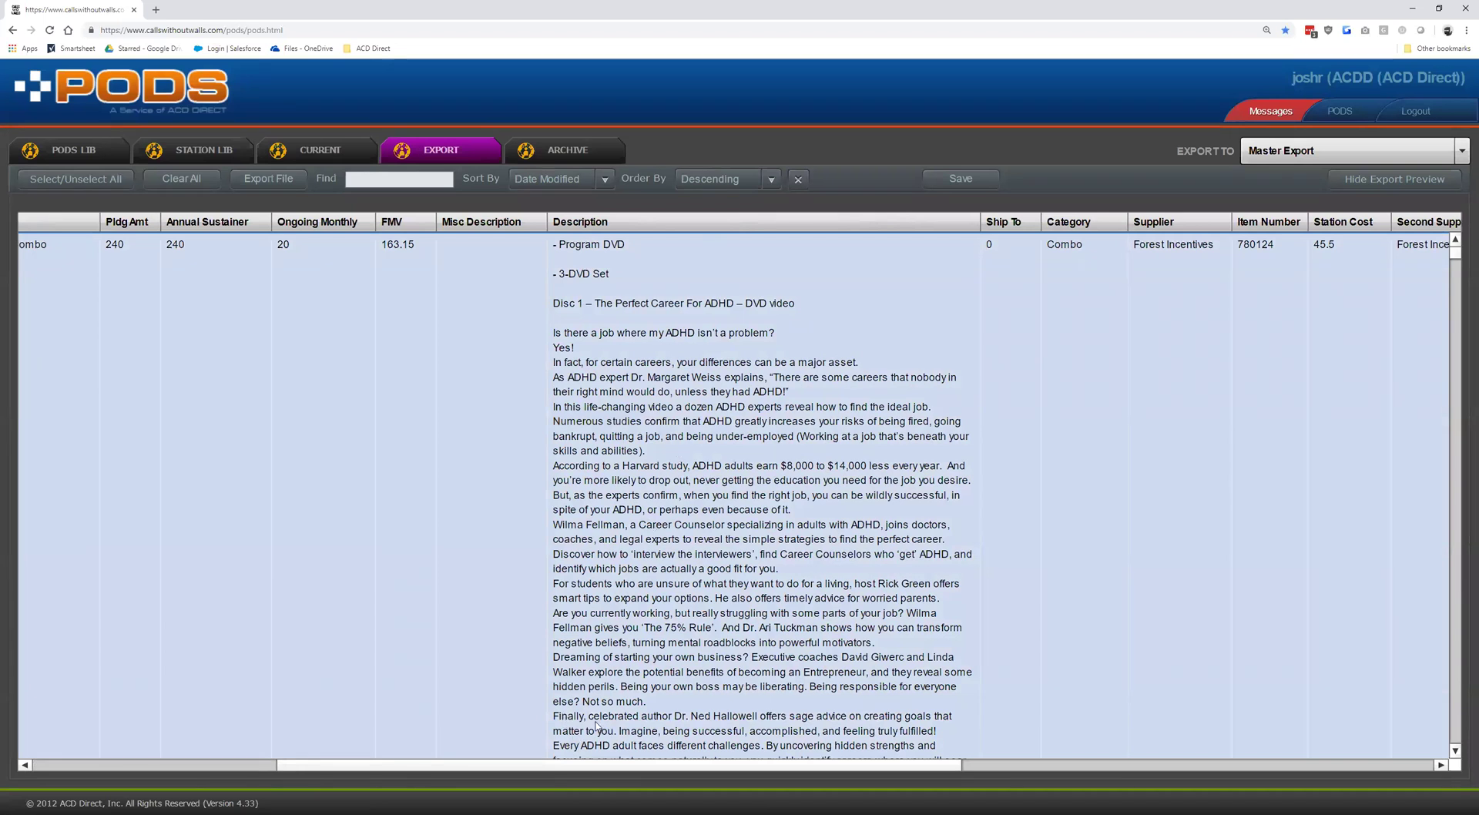
{"action": "scroll", "coordinate": [635, 616], "scroll_direction": "down", "scroll_amount": 5}
{"action": "scroll", "coordinate": [632, 594], "scroll_direction": "down", "scroll_amount": 10}
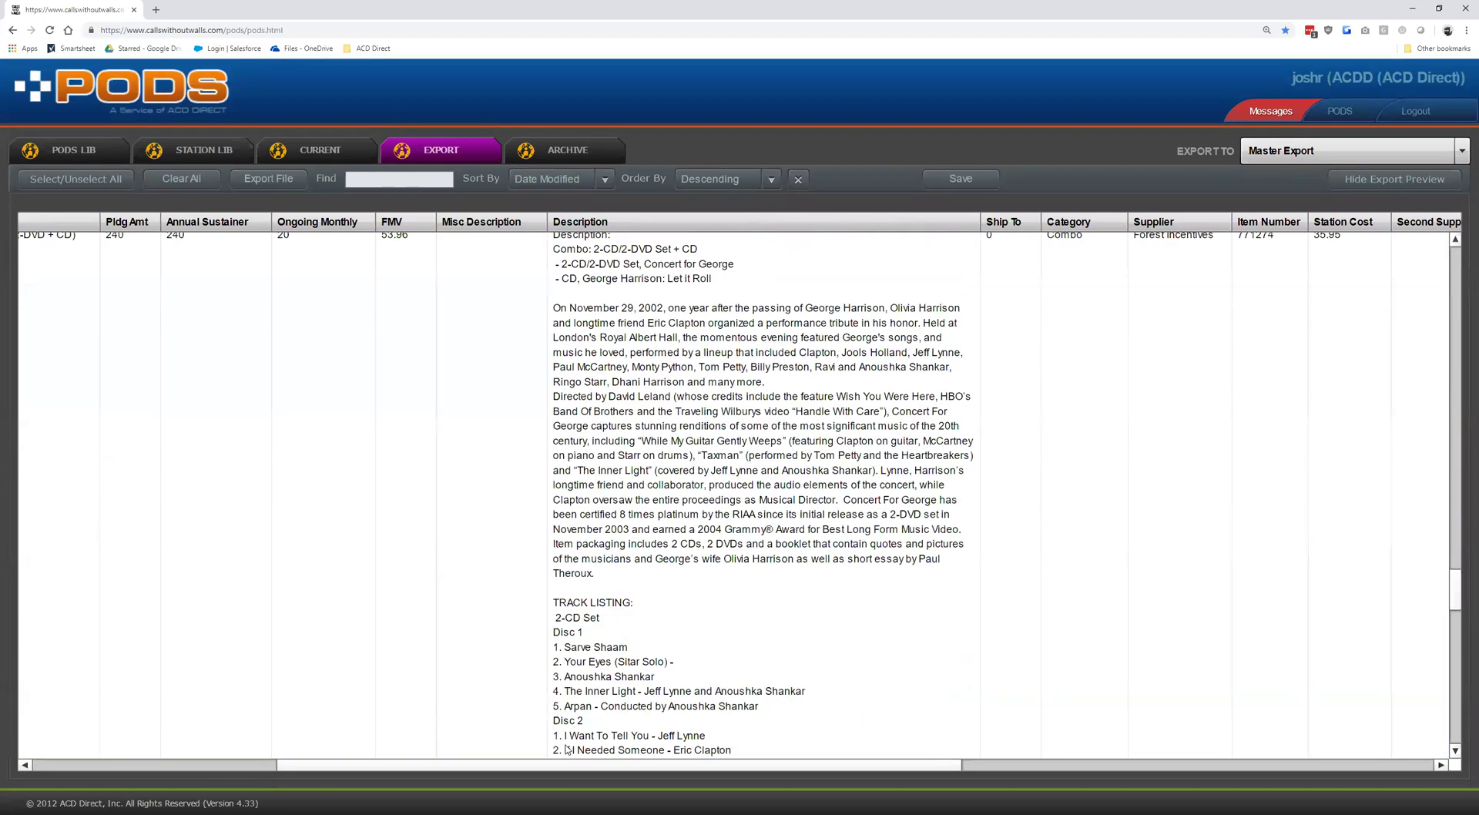
{"action": "left_click_drag", "start_coordinate": [707, 764], "coordinate": [904, 758]}
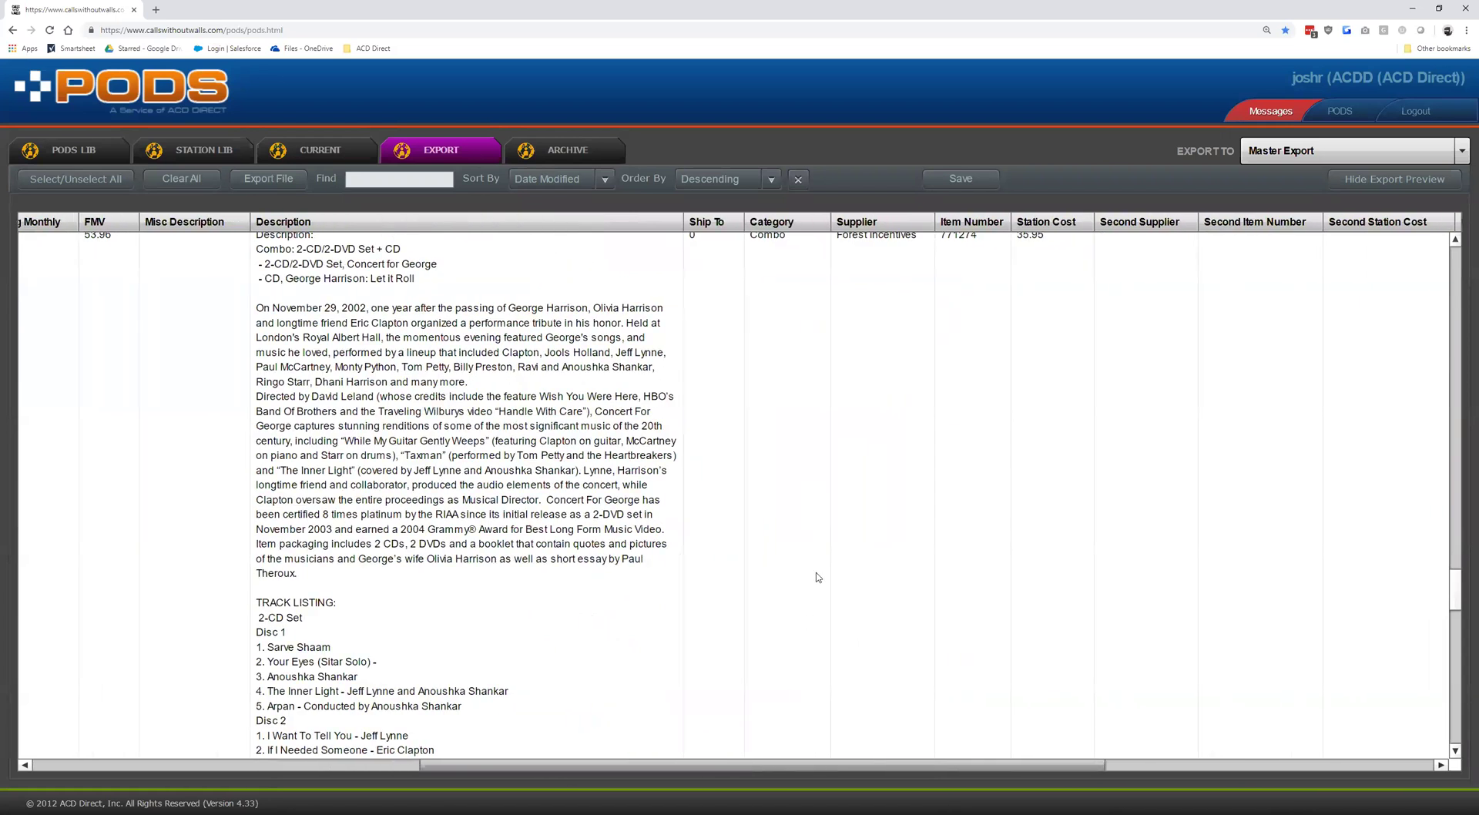
{"action": "scroll", "coordinate": [814, 585], "scroll_direction": "up", "scroll_amount": 5}
{"action": "scroll", "coordinate": [814, 585], "scroll_direction": "up", "scroll_amount": 10}
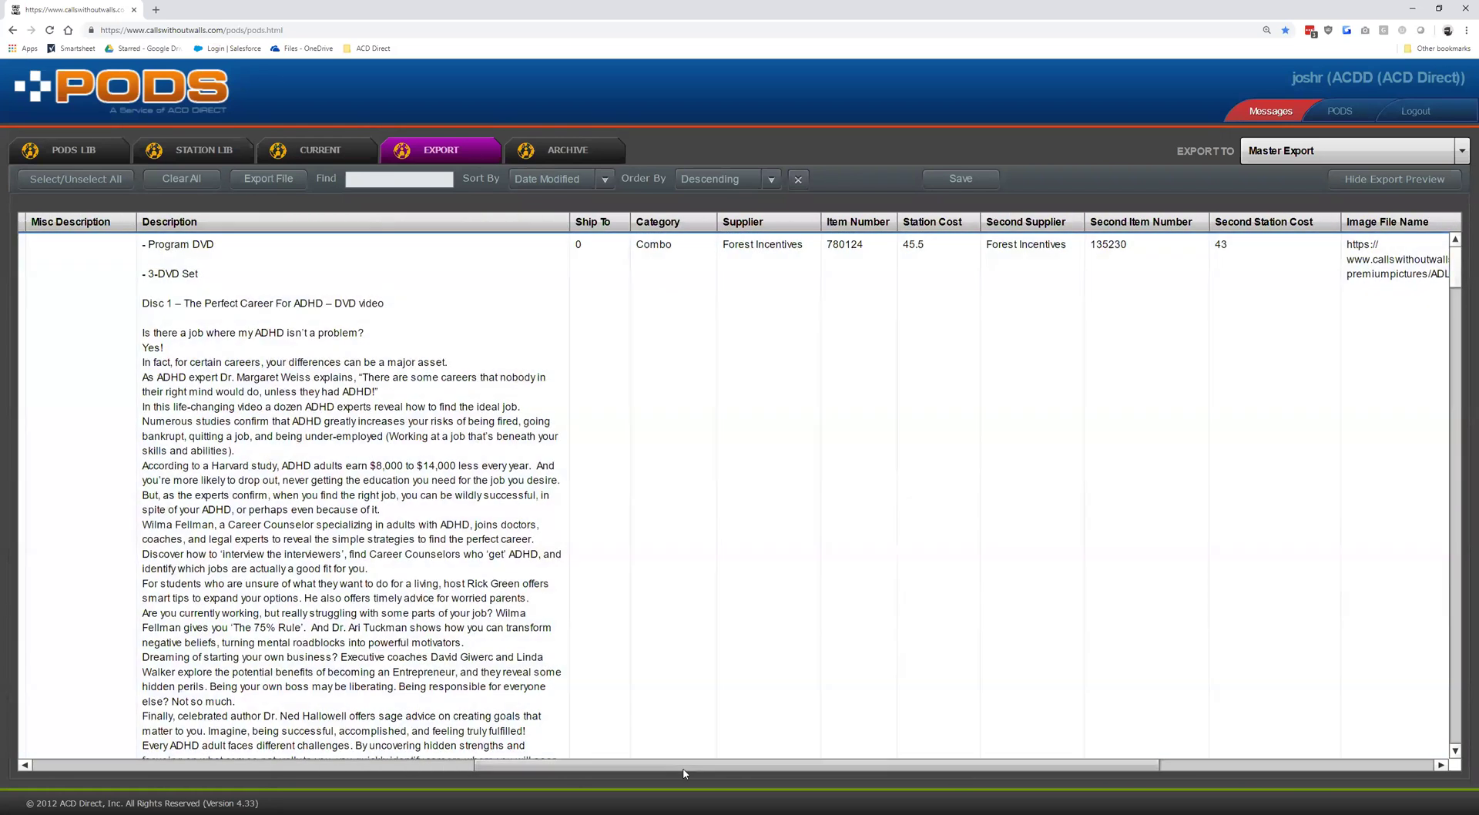
{"action": "left_click_drag", "start_coordinate": [683, 772], "coordinate": [370, 766]}
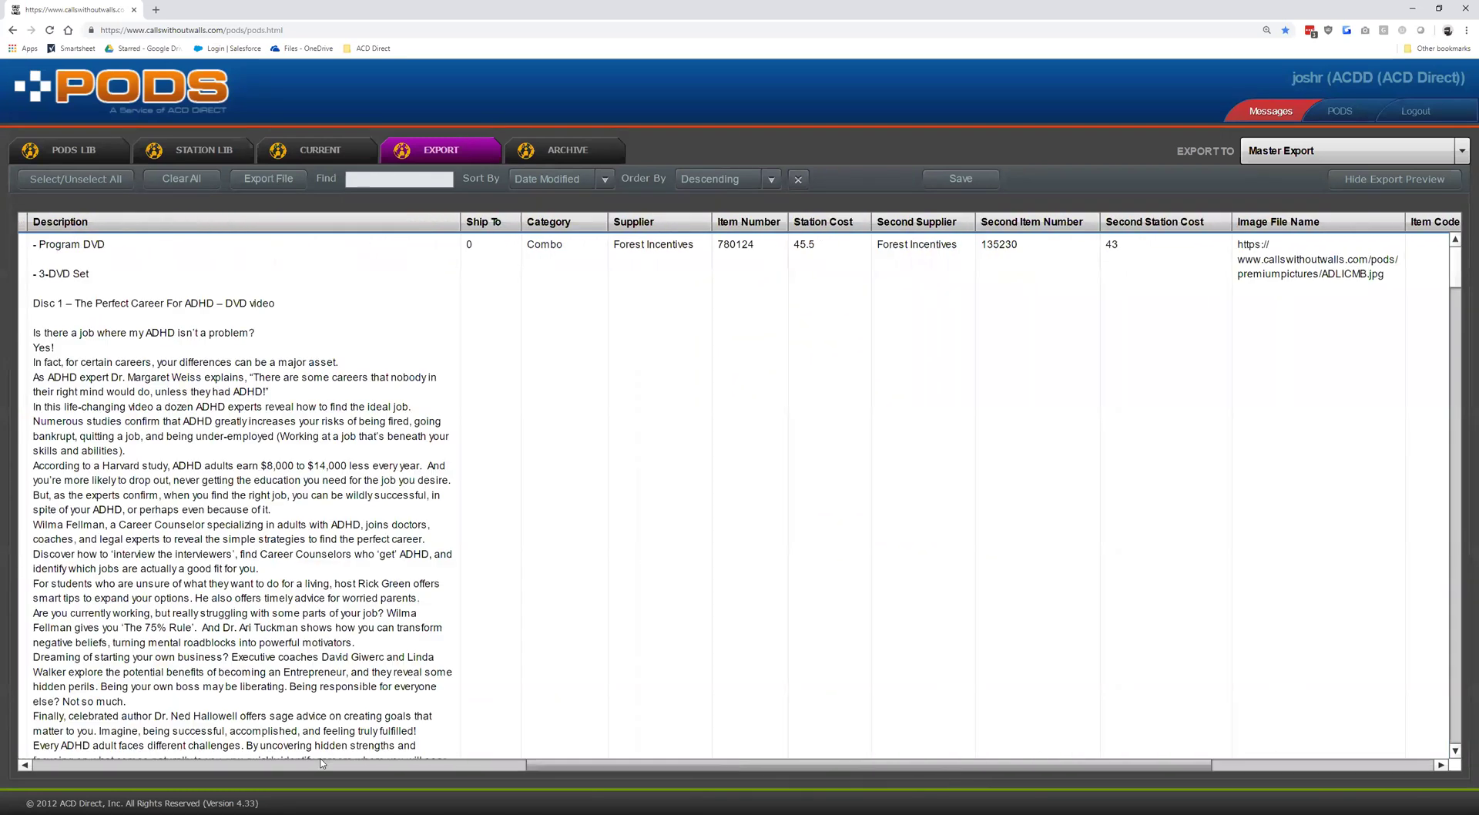
Switch the export format to Gifts Export and examine the columns in its preview.
{"action": "left_click", "coordinate": [1280, 158]}
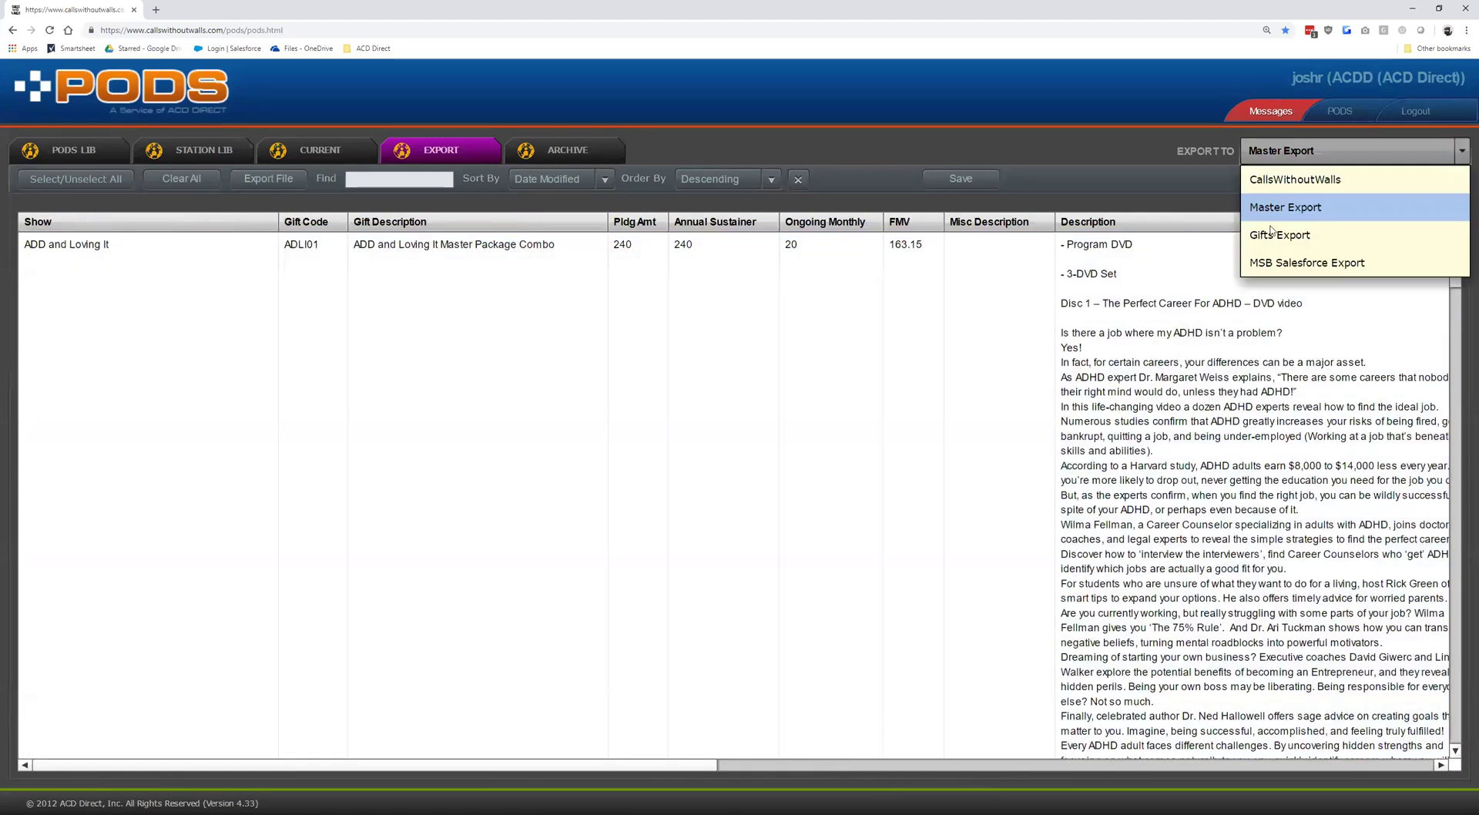
{"action": "left_click", "coordinate": [1279, 235]}
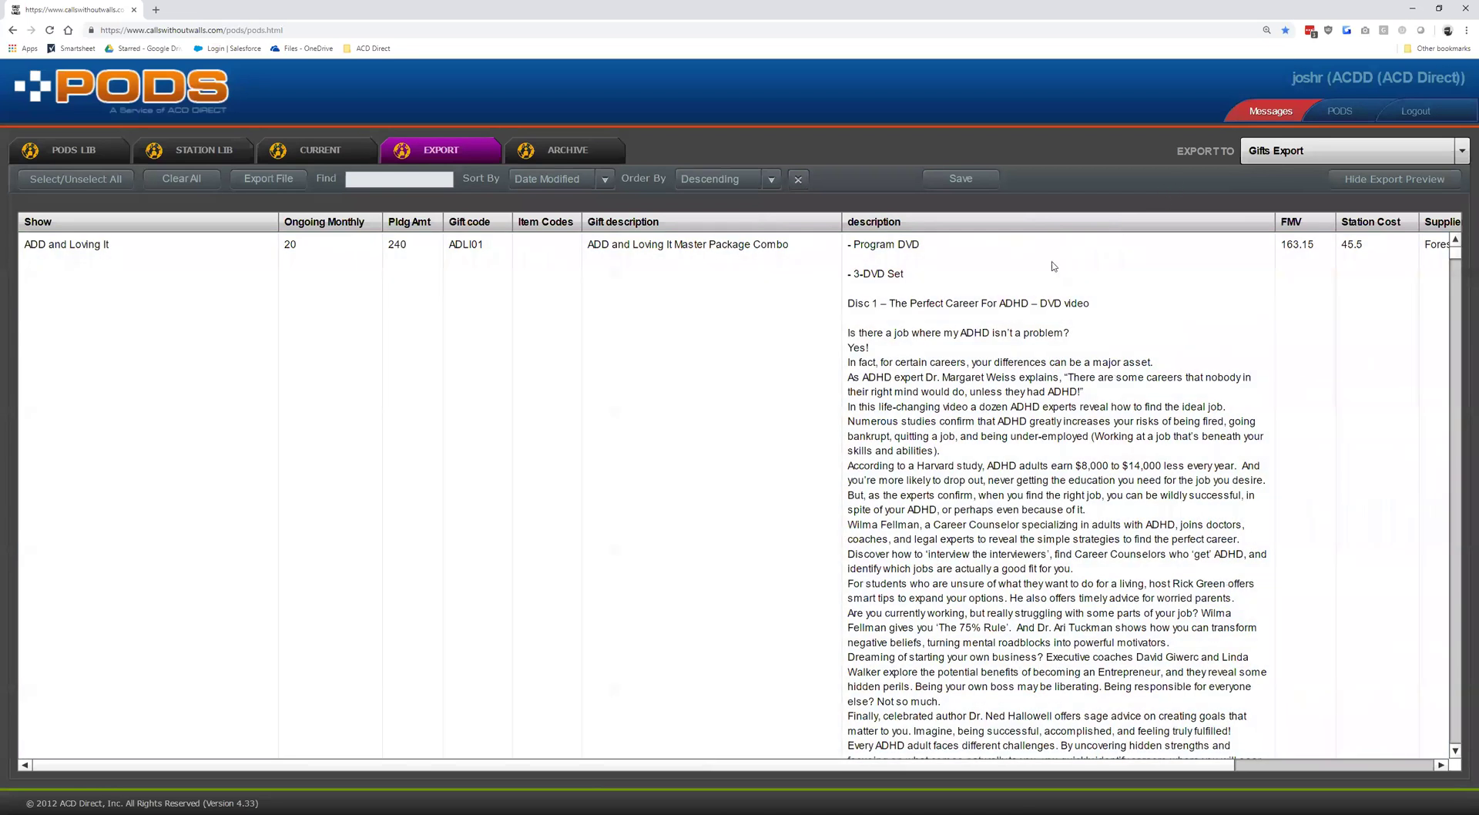
{"action": "left_click_drag", "start_coordinate": [765, 769], "coordinate": [606, 775]}
{"action": "scroll", "coordinate": [964, 772], "scroll_direction": "right", "scroll_amount": 3}
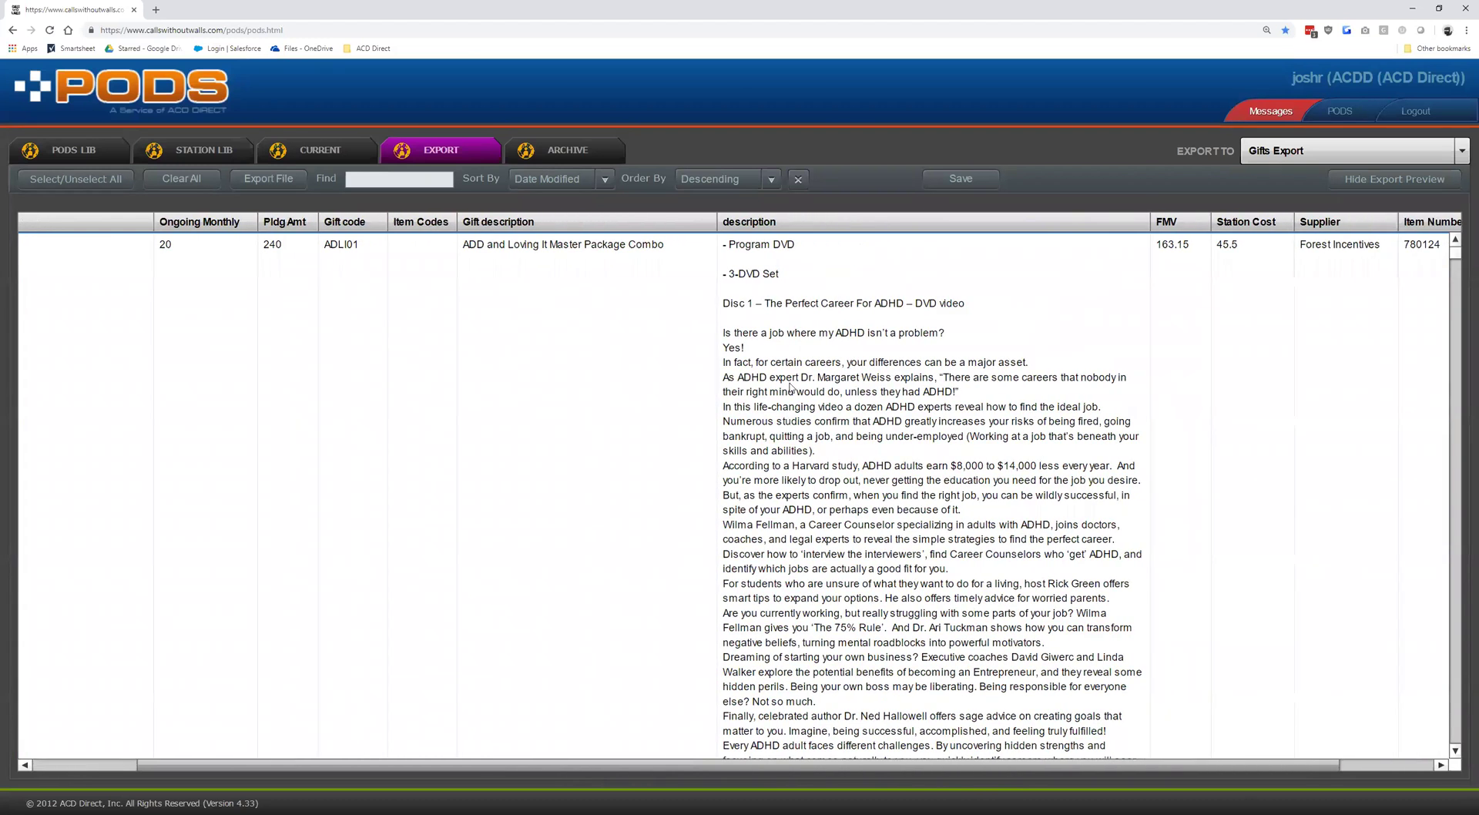
Review the remaining columns of the Gifts Export preview for the ADD and Loving It Master Package Combo.
{"action": "left_click", "coordinate": [722, 450]}
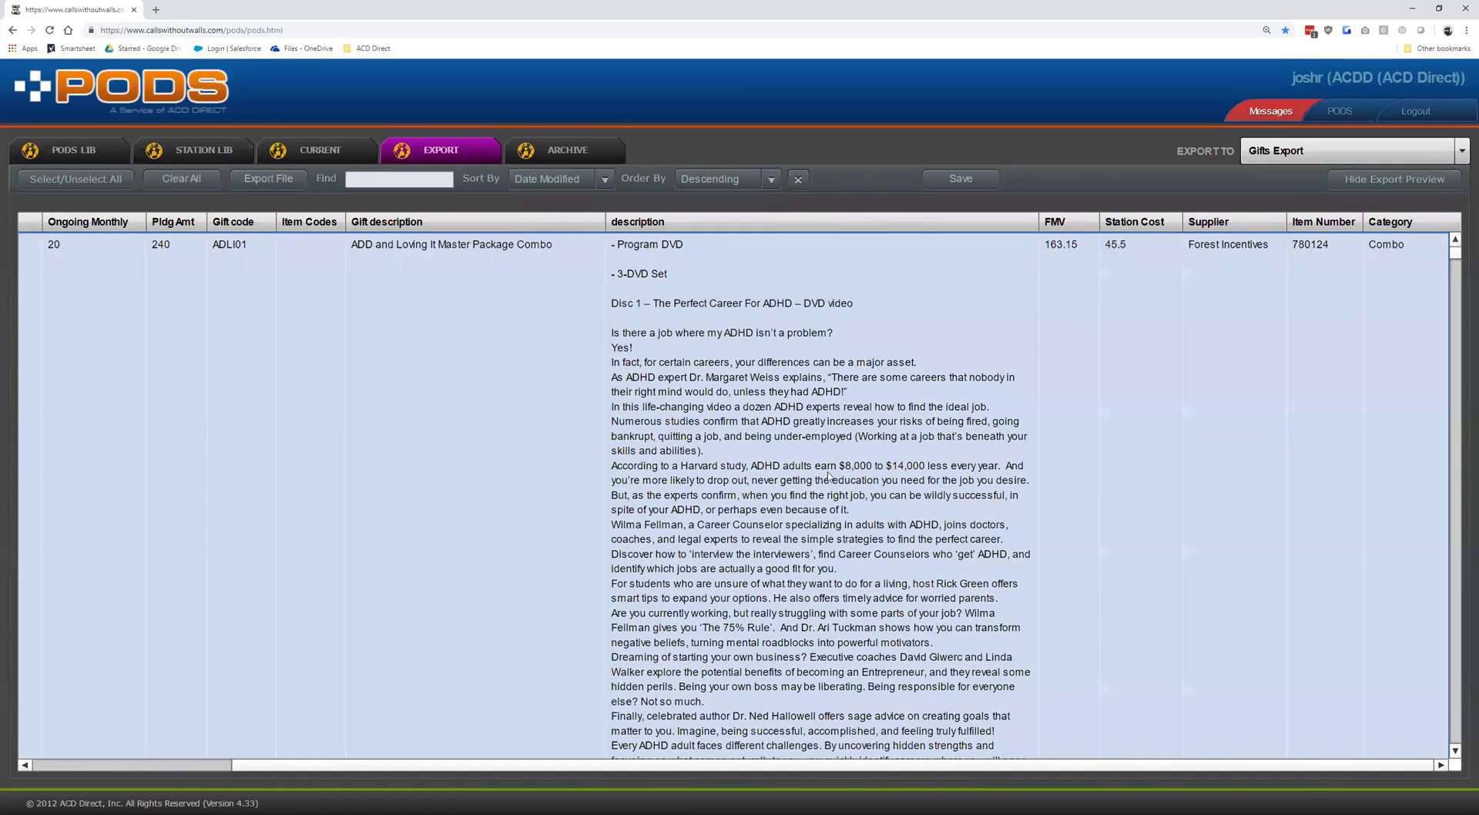
{"action": "left_click_drag", "start_coordinate": [407, 767], "coordinate": [285, 693]}
{"action": "left_click", "coordinate": [864, 470]}
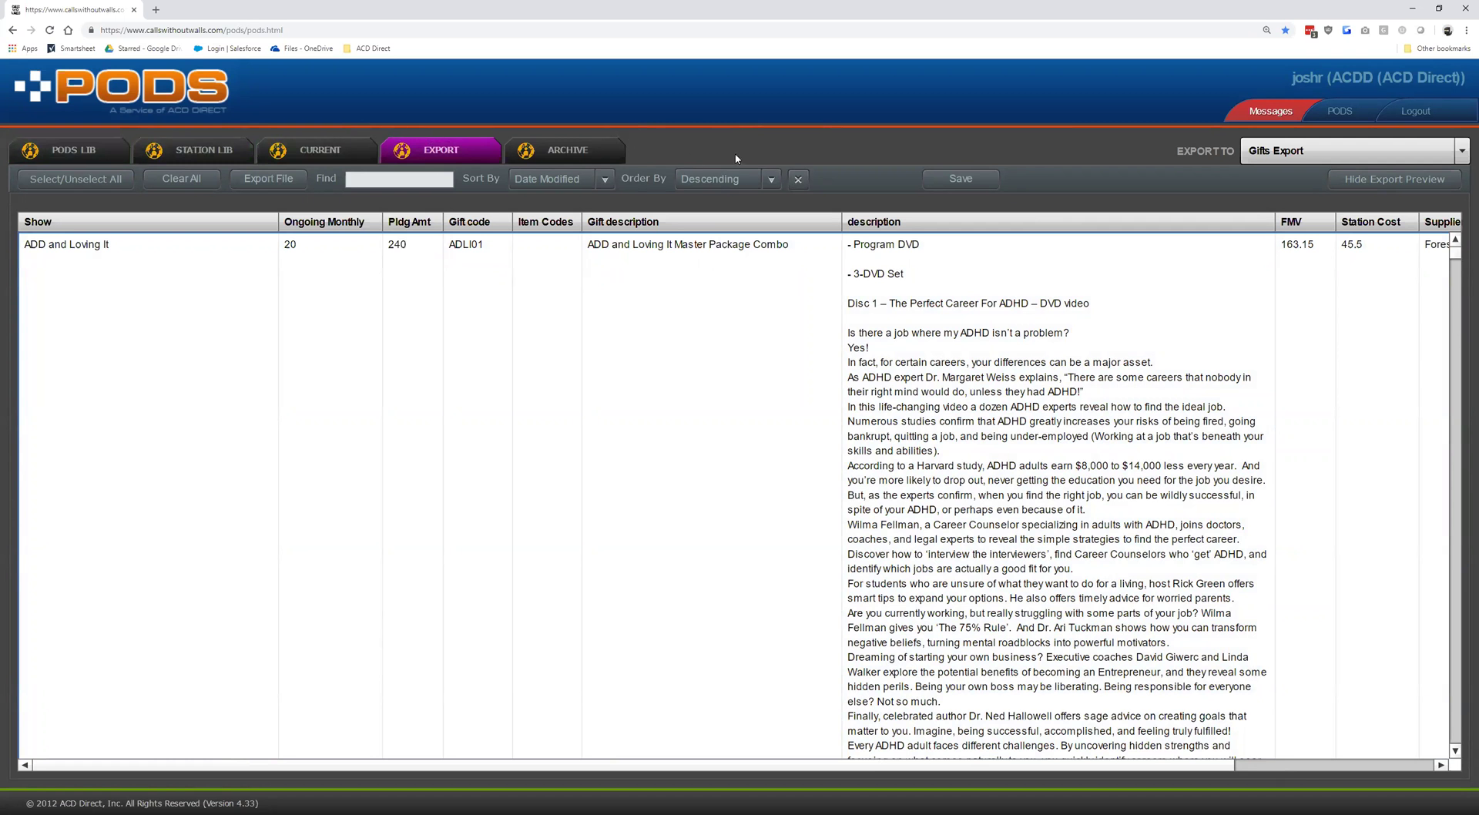
View the archived shows, and open the Celtic Thunder X premiums in the March 2018 current list.
{"action": "left_click", "coordinate": [619, 146]}
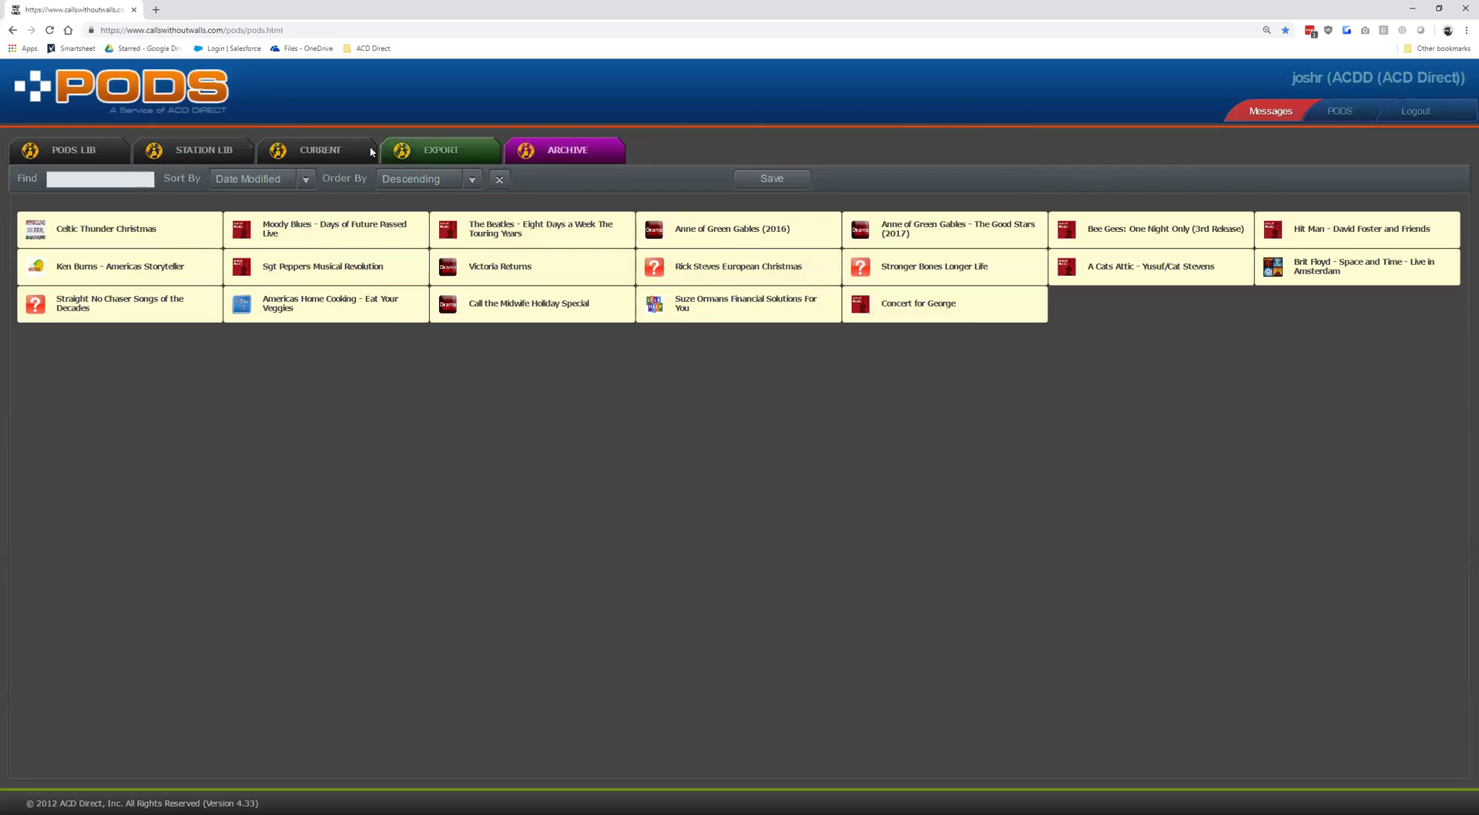
{"action": "left_click", "coordinate": [298, 150]}
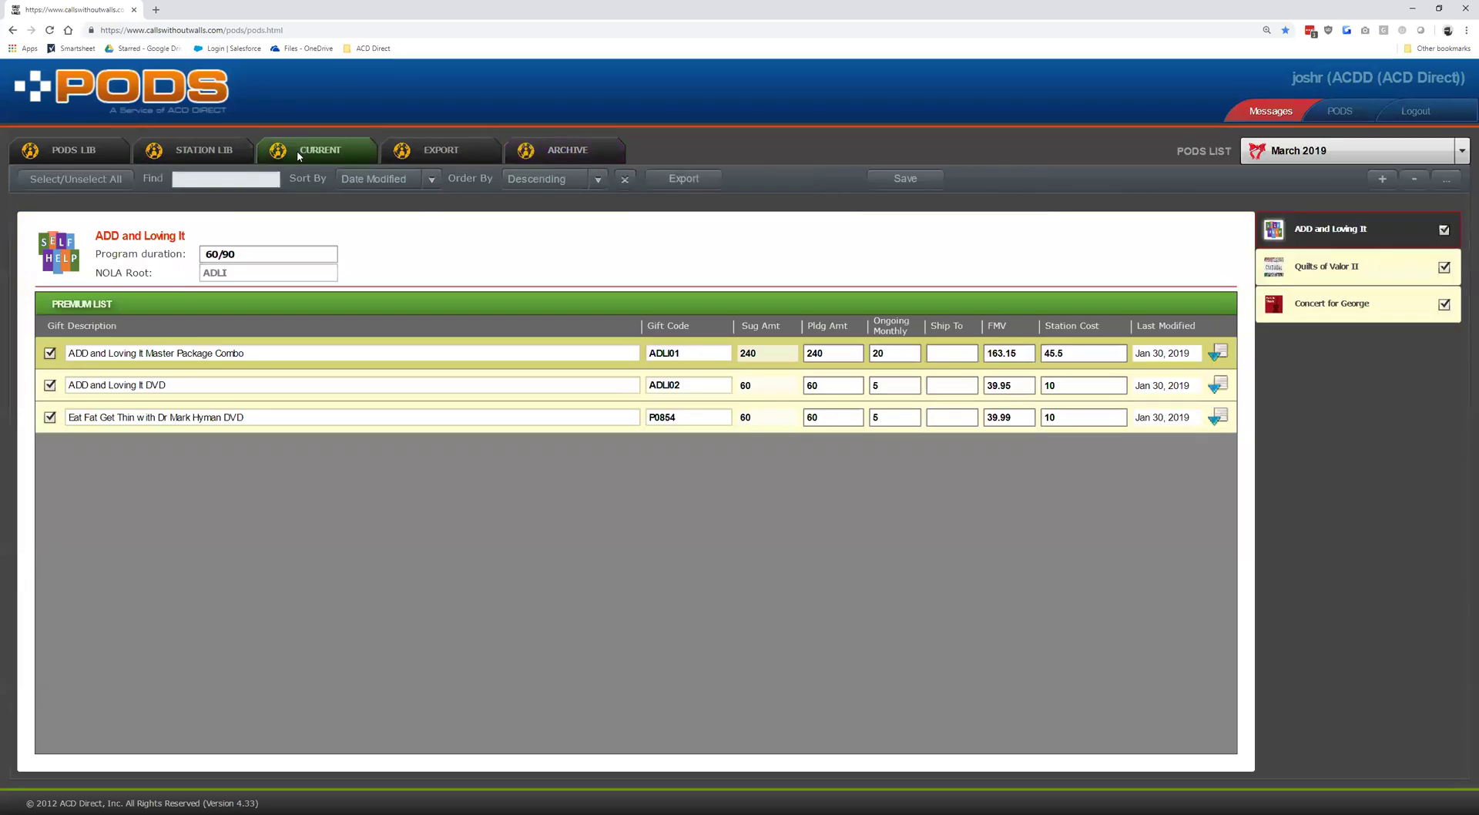
{"action": "left_click", "coordinate": [1461, 152]}
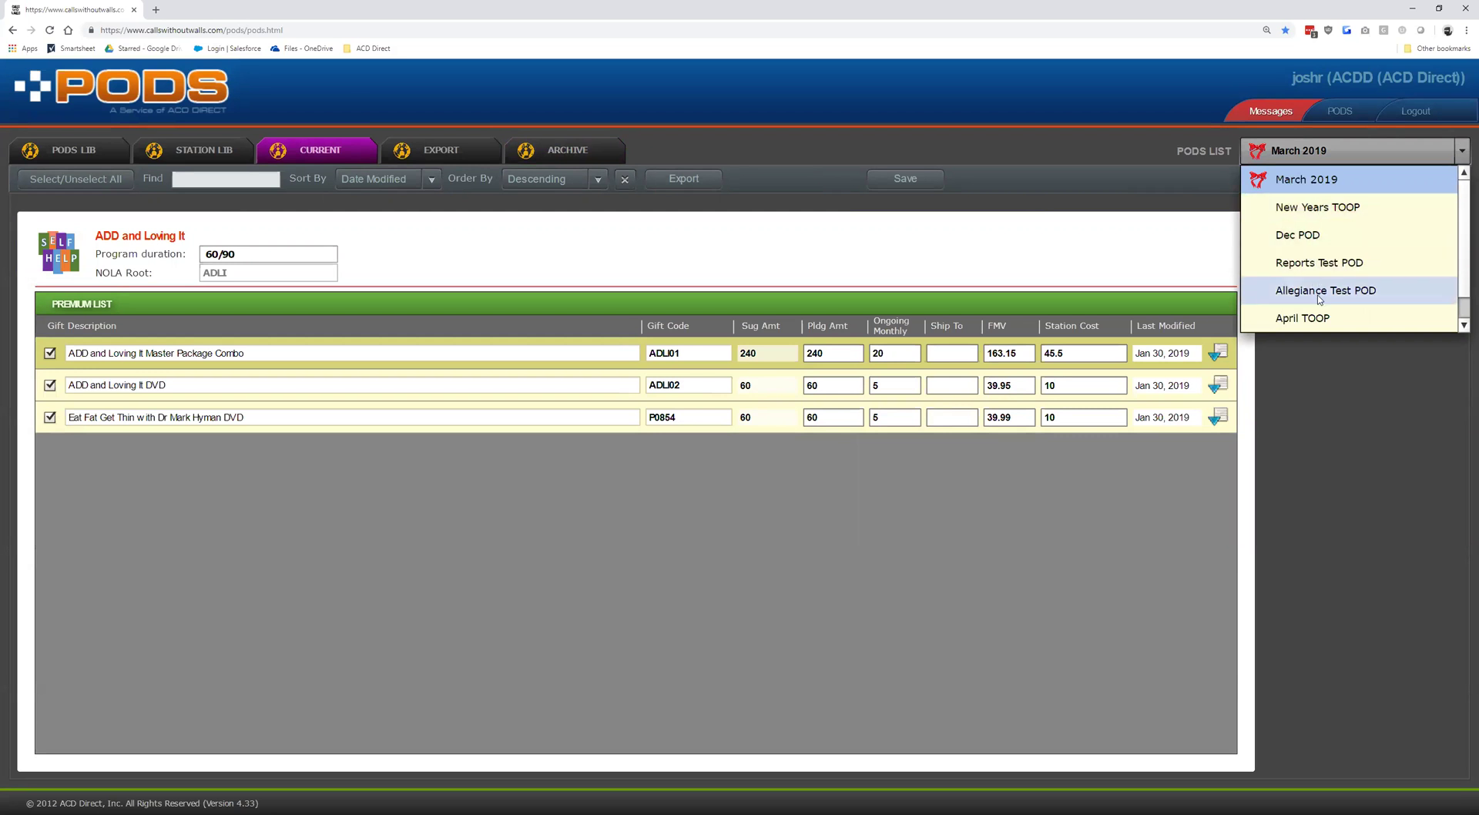
{"action": "scroll", "coordinate": [1324, 312], "scroll_direction": "down", "scroll_amount": 1}
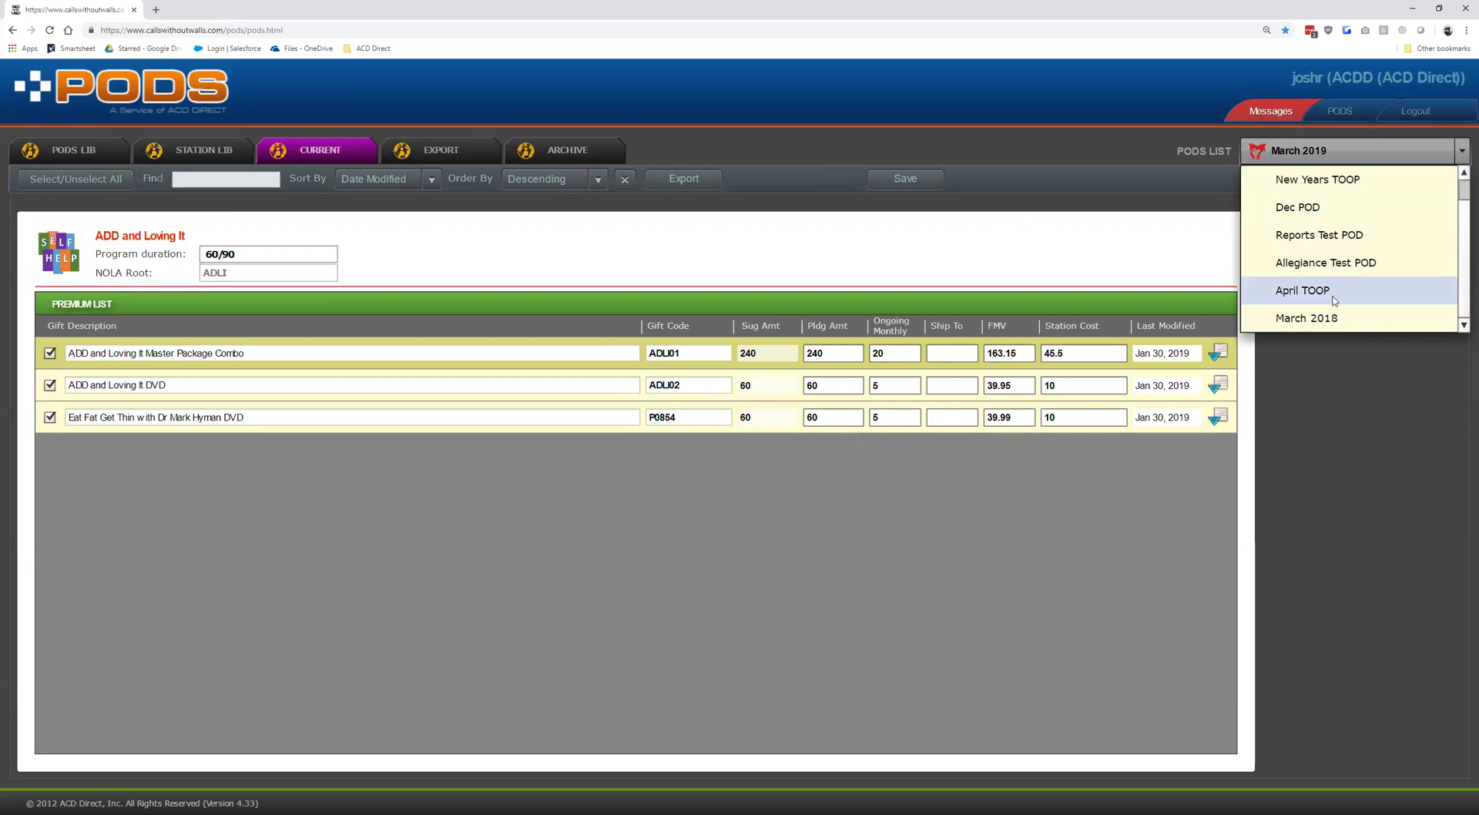
{"action": "left_click", "coordinate": [1305, 325]}
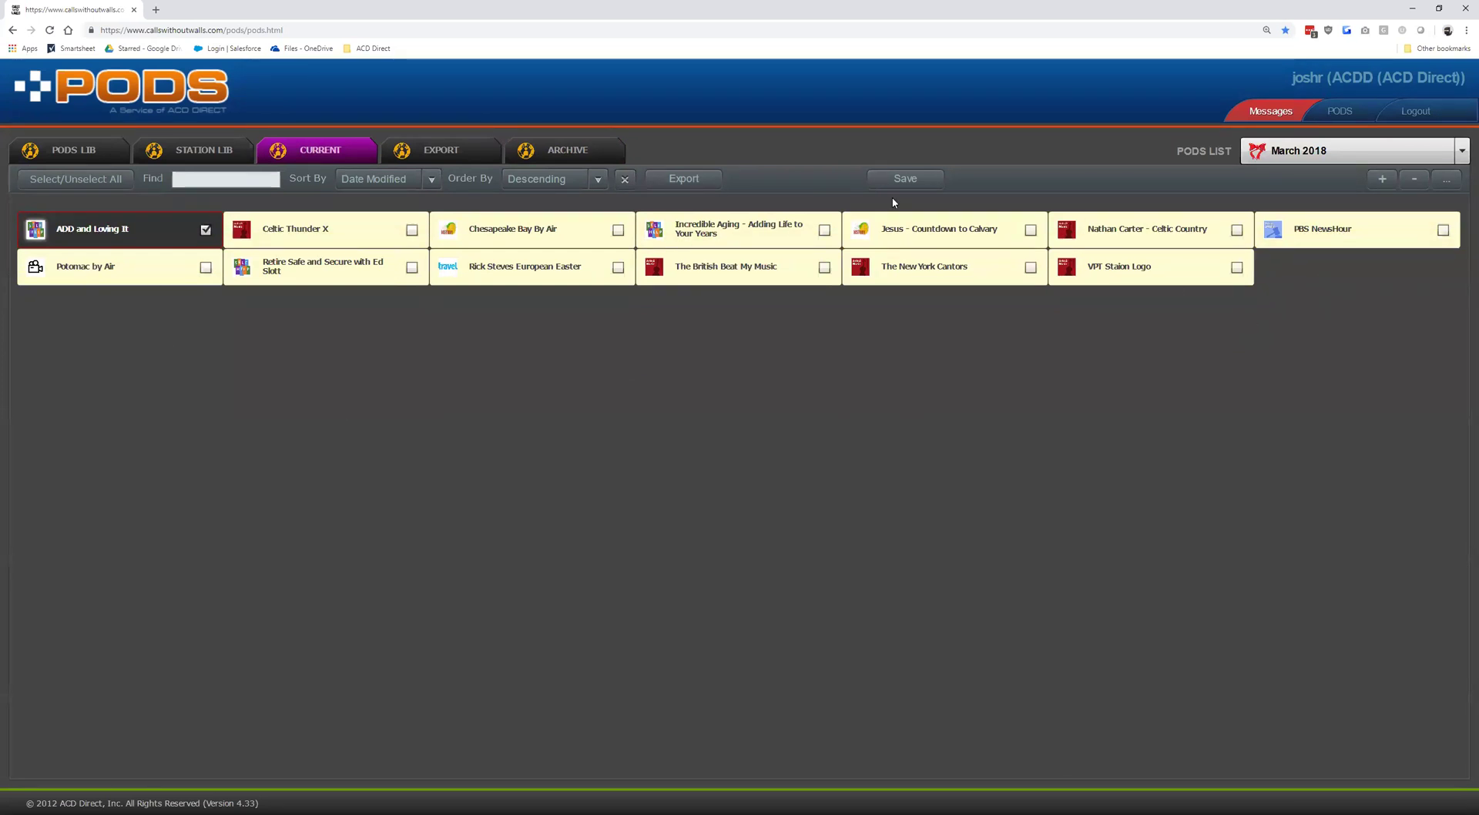
{"action": "left_click", "coordinate": [300, 238]}
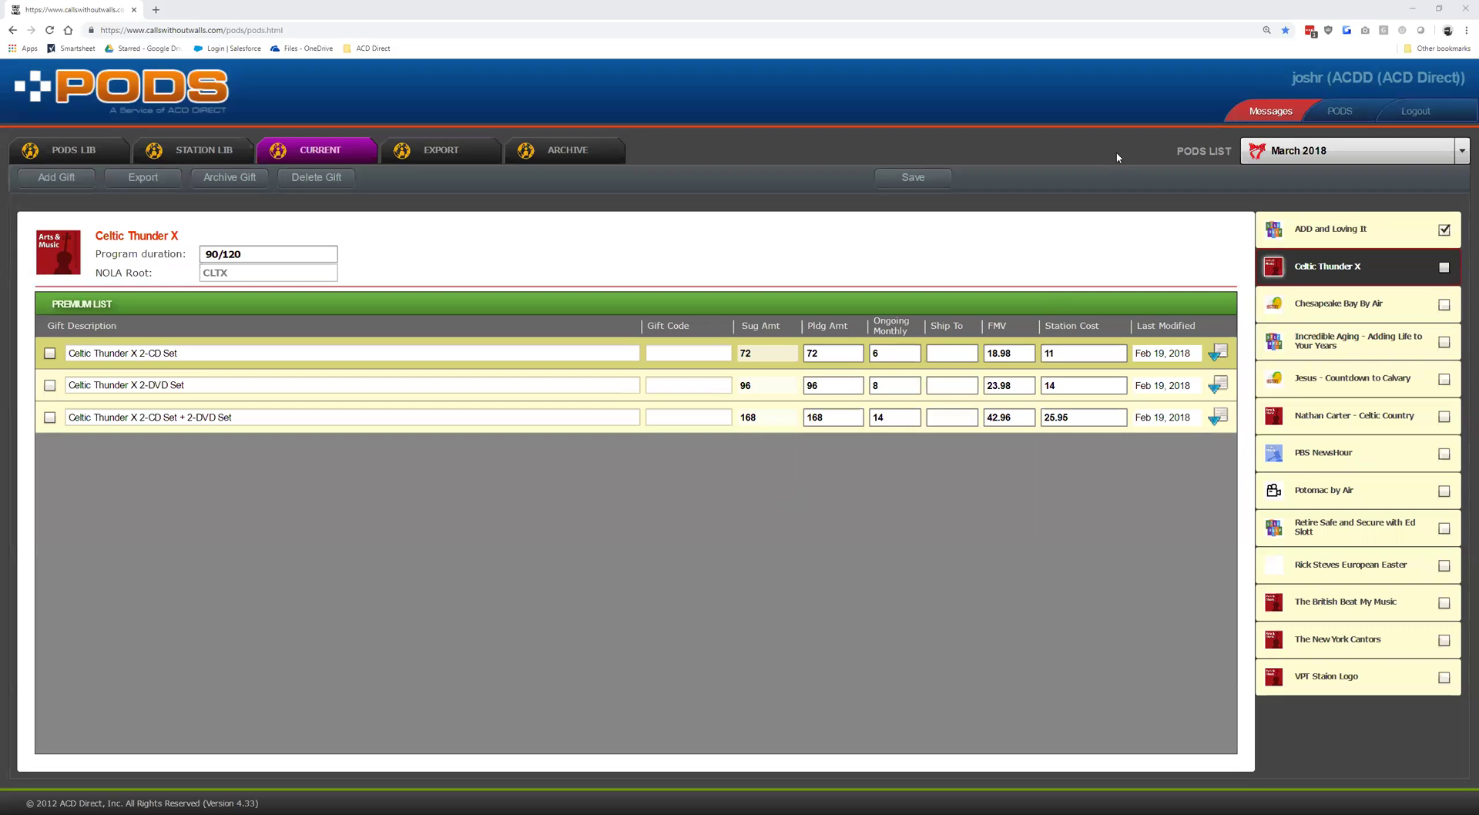
Open the messages and read the 01/16/2019 announcement about the Feb 9th common carriage.
{"action": "left_click", "coordinate": [1269, 114]}
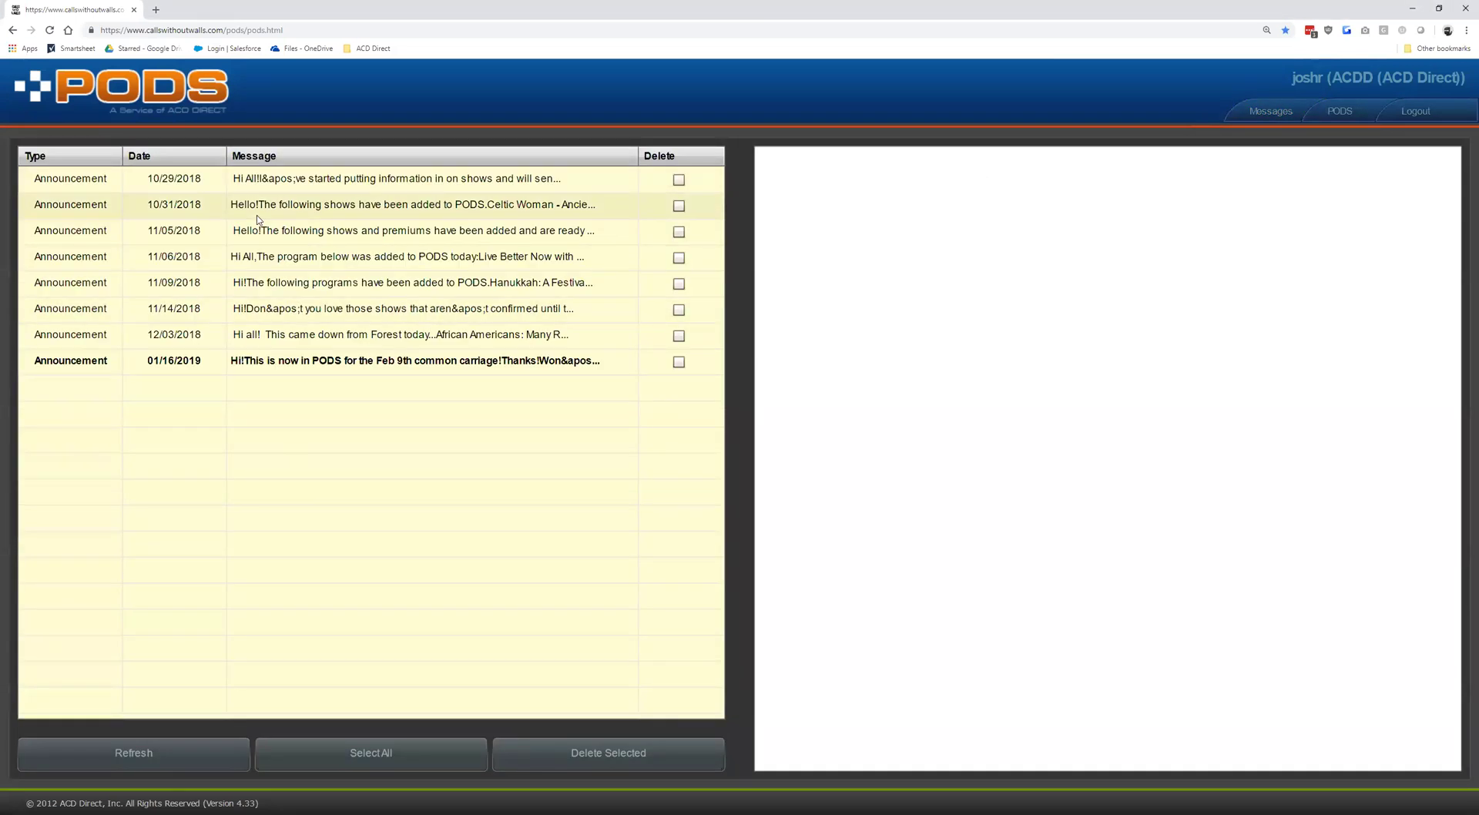
{"action": "left_click", "coordinate": [306, 367]}
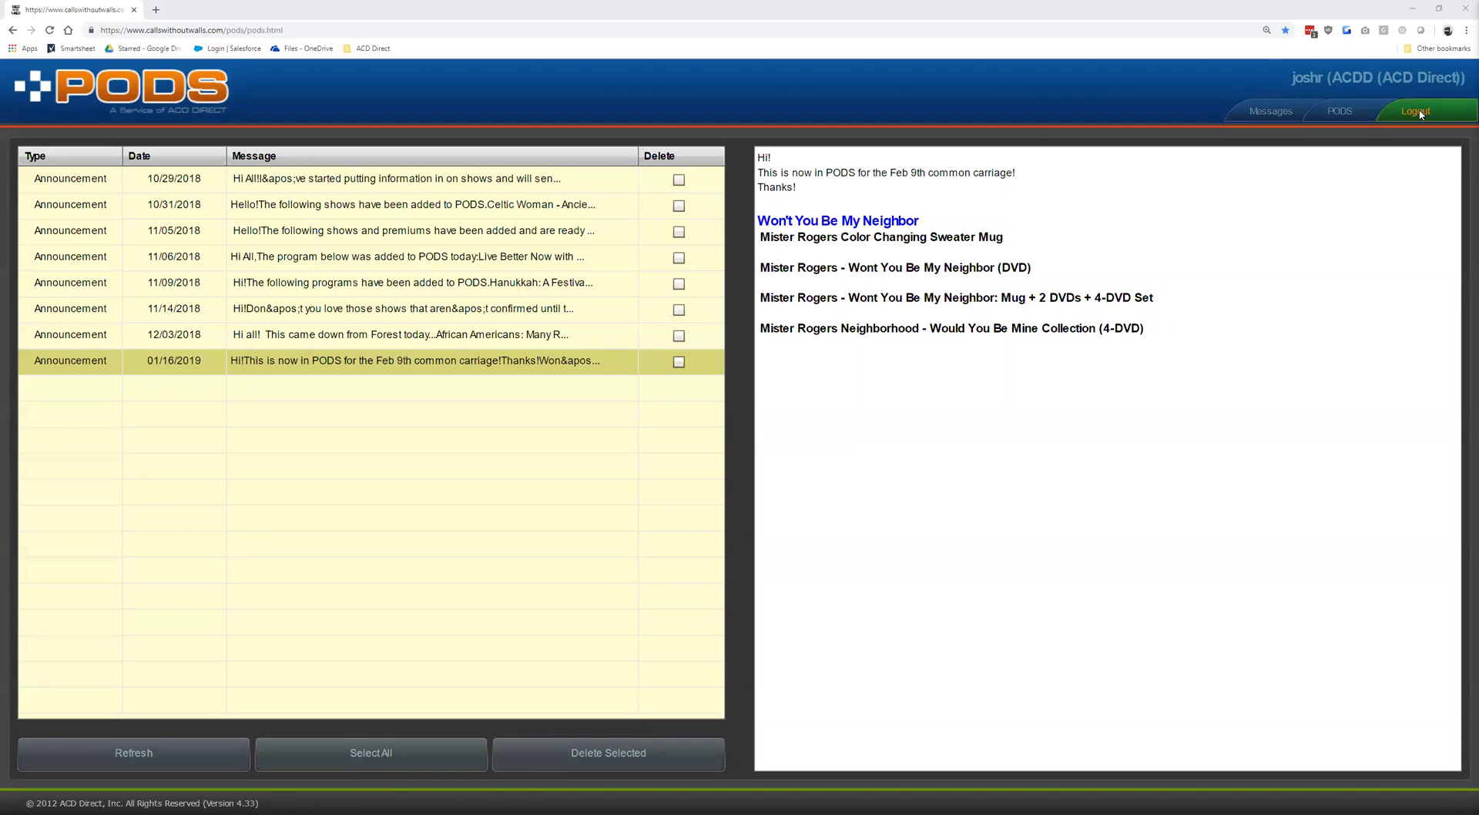
Log out and sign in to the ACD Allegiance account with its username and password.
{"action": "left_click", "coordinate": [705, 477]}
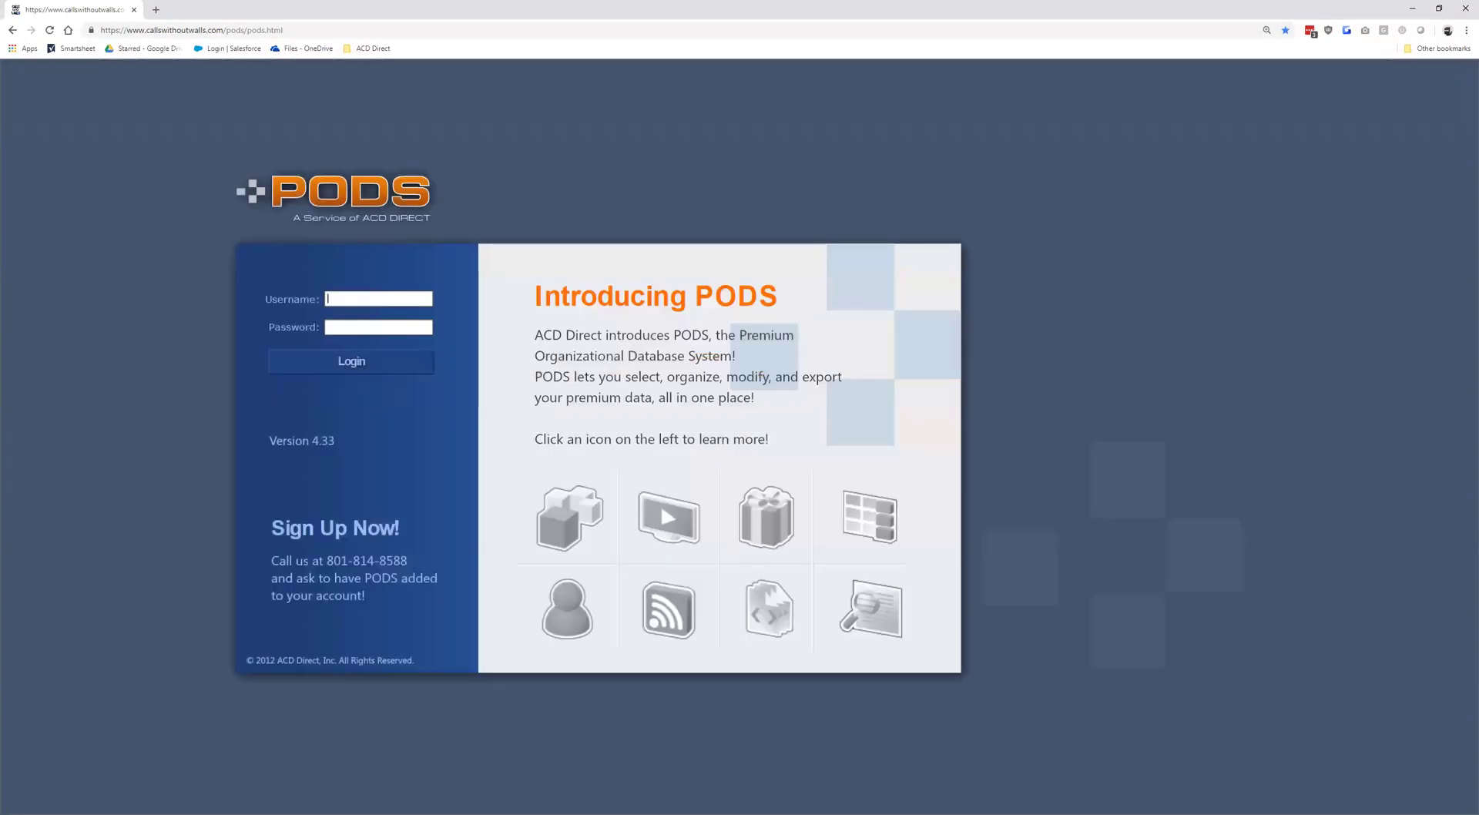
{"action": "type", "text": "as"}
{"action": "type", "text": "eguser"}
{"action": "key", "text": "Tab"}
{"action": "type", "text": "*******"}
{"action": "left_click", "coordinate": [351, 361]}
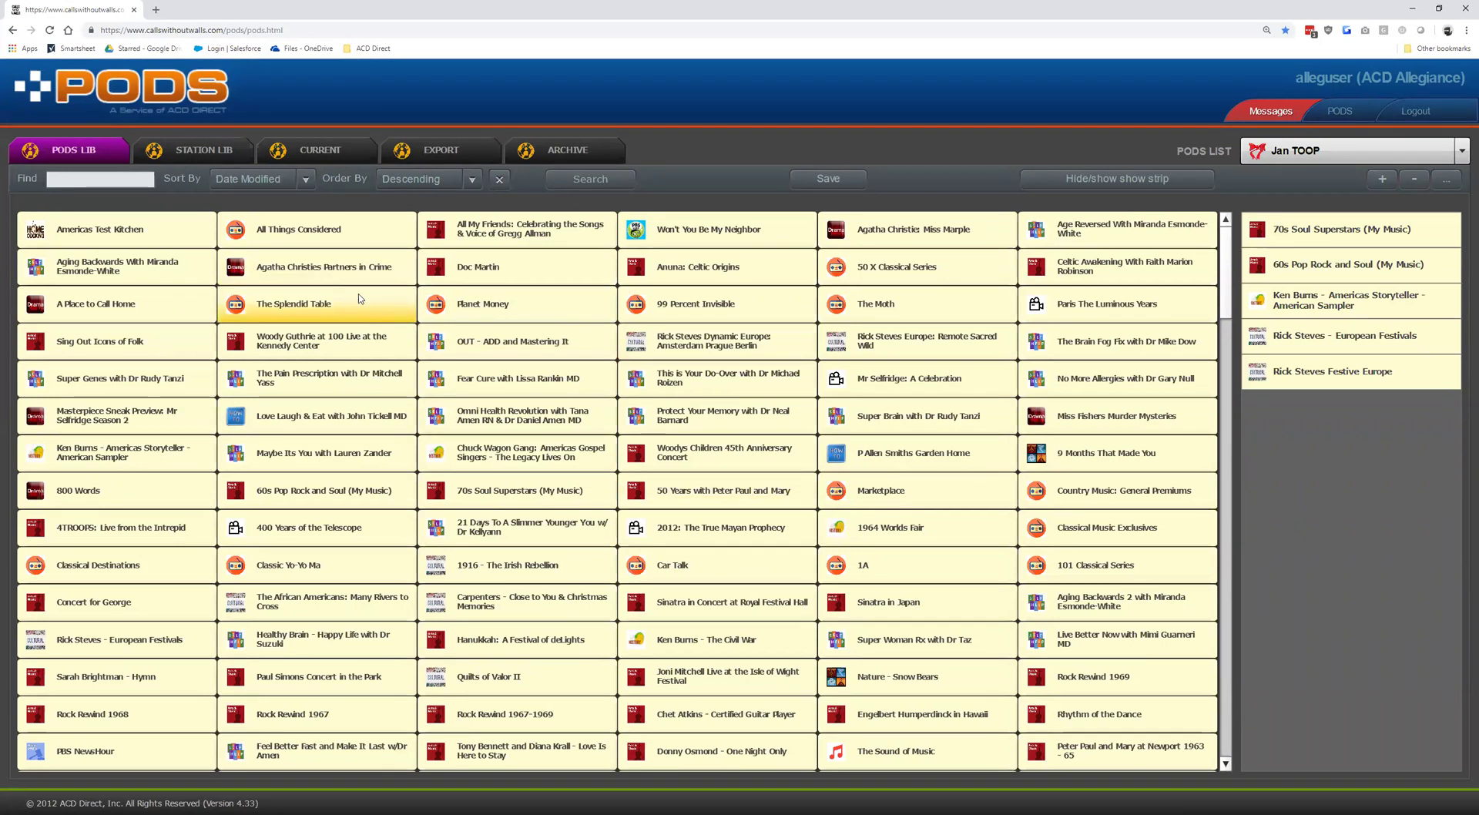
Open Rick Steves - European Festivals in the station library and examine the details of its first gift.
{"action": "left_click", "coordinate": [219, 151]}
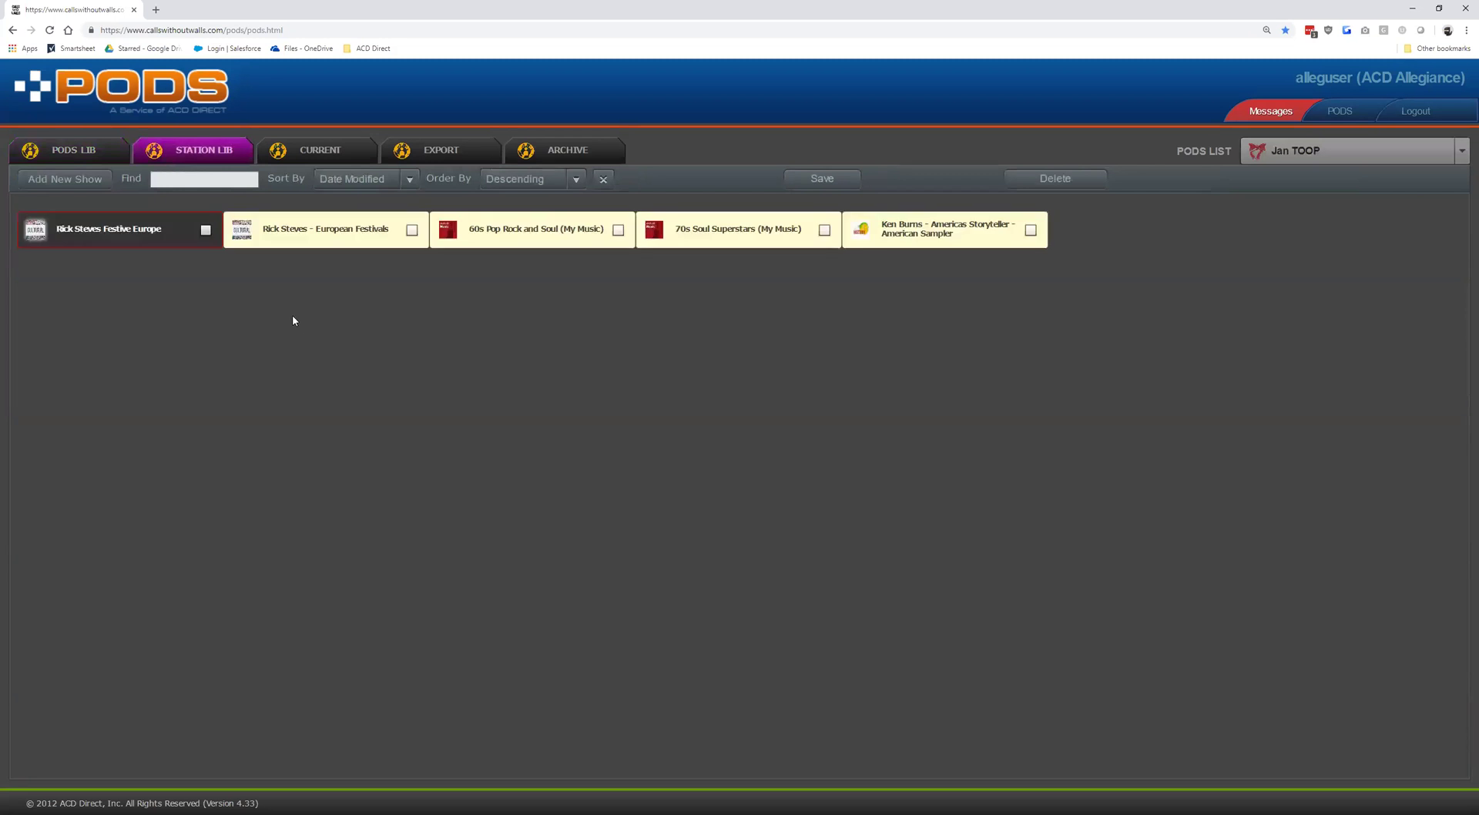
{"action": "left_click", "coordinate": [280, 234]}
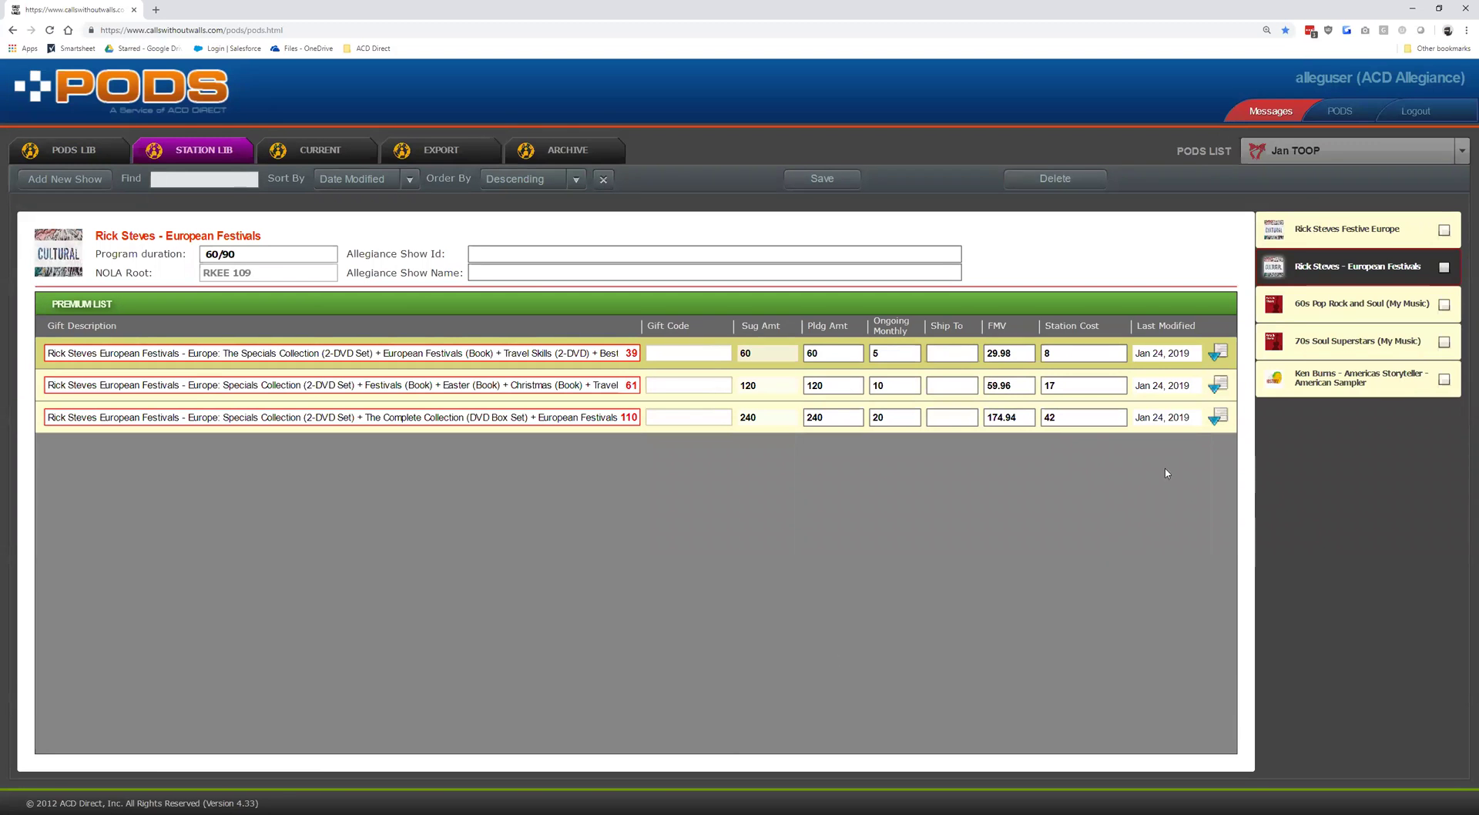
{"action": "left_click", "coordinate": [1216, 352]}
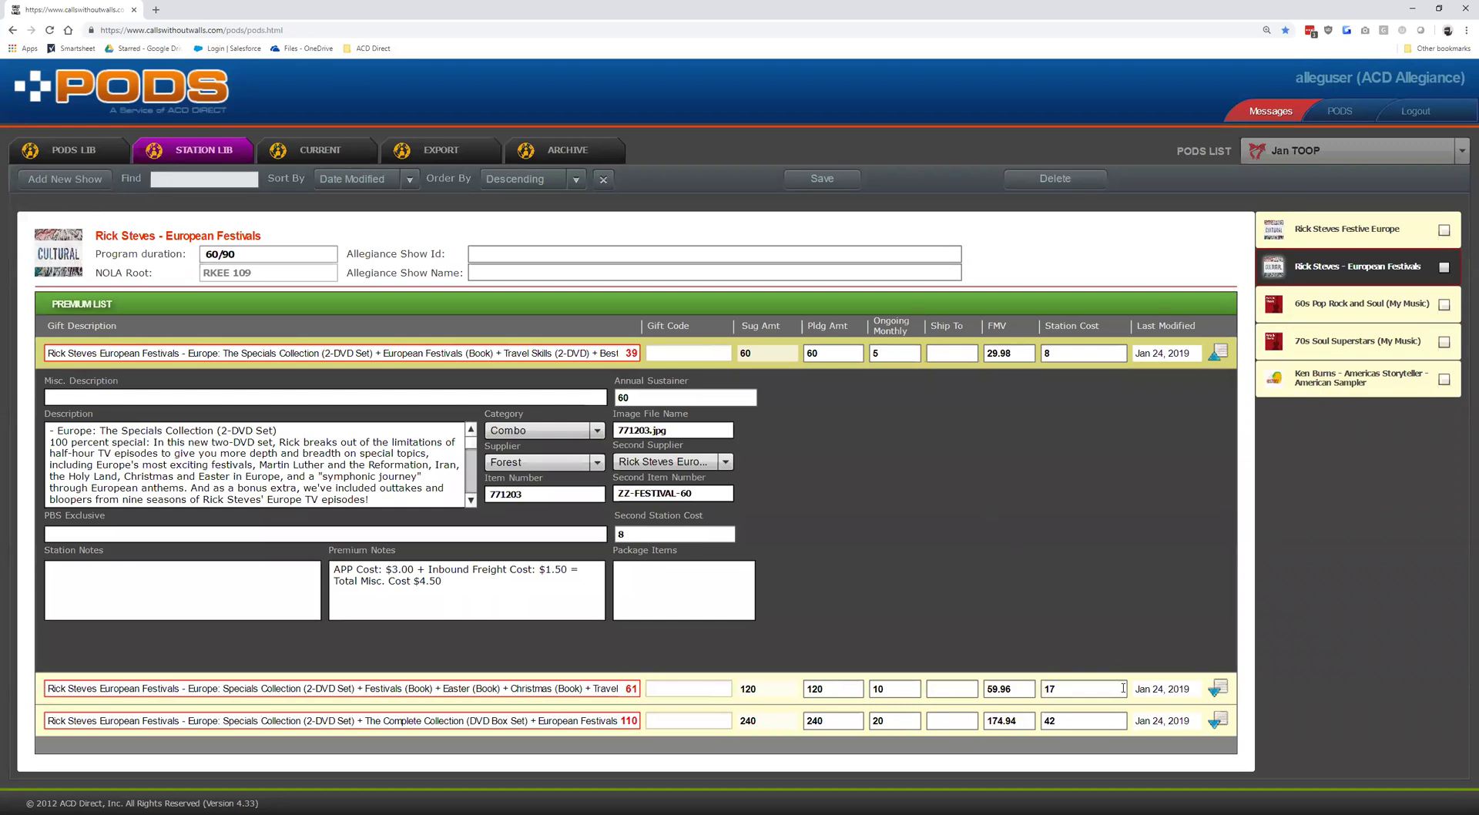
Examine the Allegiance show fields and first gift's details of 60s Pop Rock and Soul (My Music), and return to the show list.
{"action": "left_click", "coordinate": [1350, 306]}
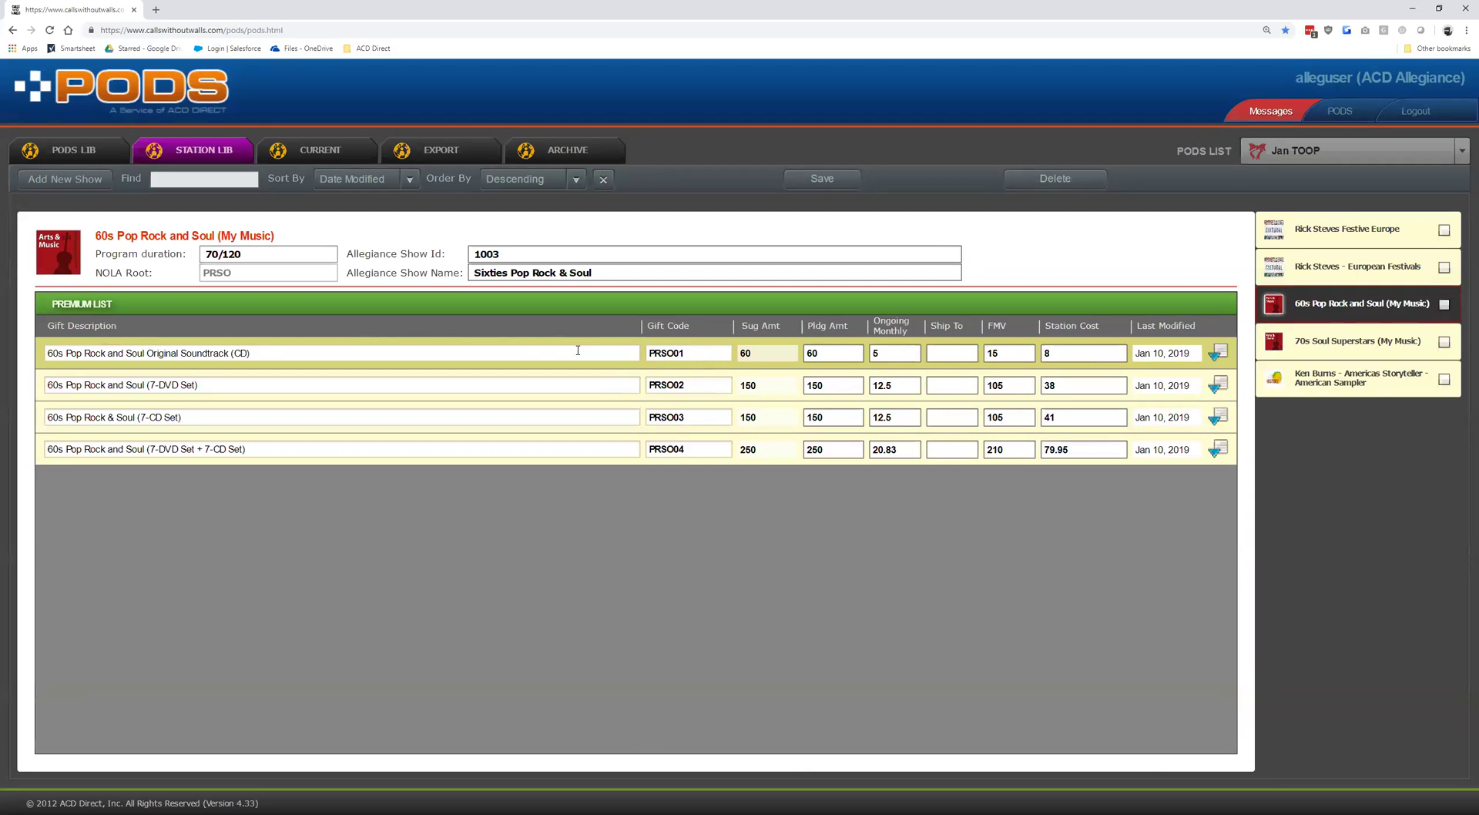
{"action": "left_click", "coordinate": [1217, 352]}
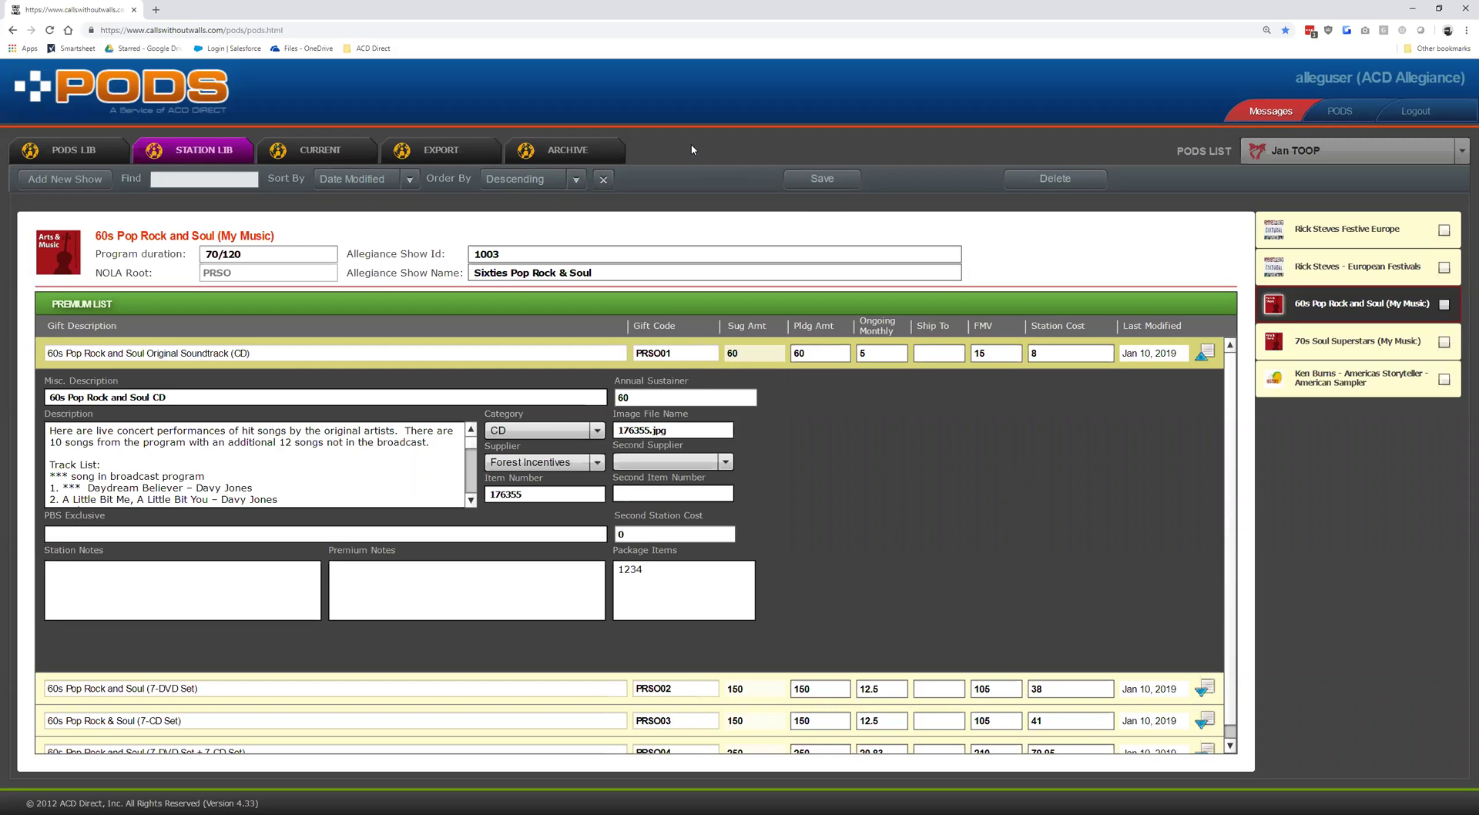
{"action": "left_click", "coordinate": [603, 178]}
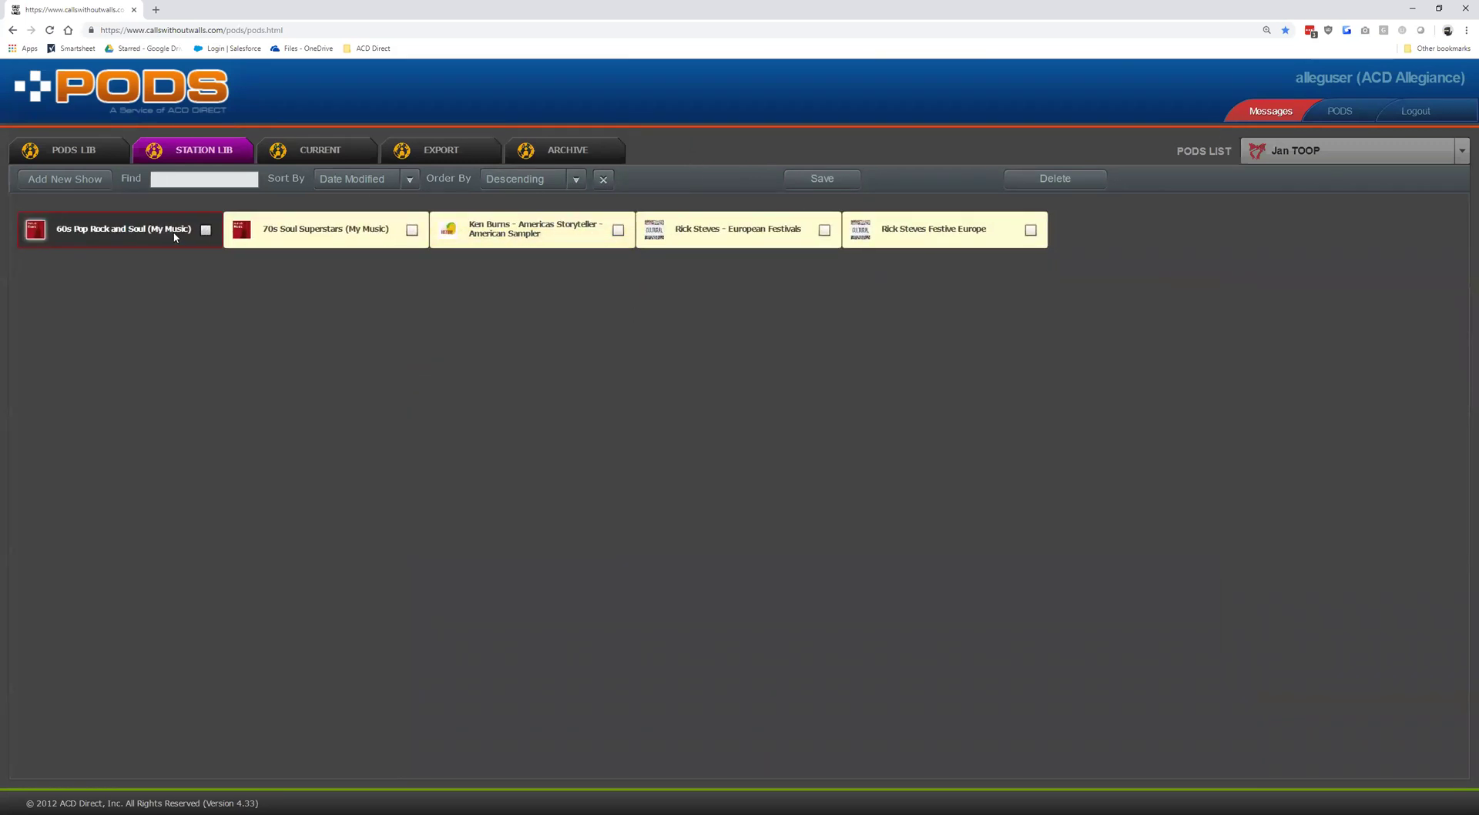
Select all shows in the Jan TOOP current list, send them to export, and open the export list.
{"action": "left_click", "coordinate": [289, 158]}
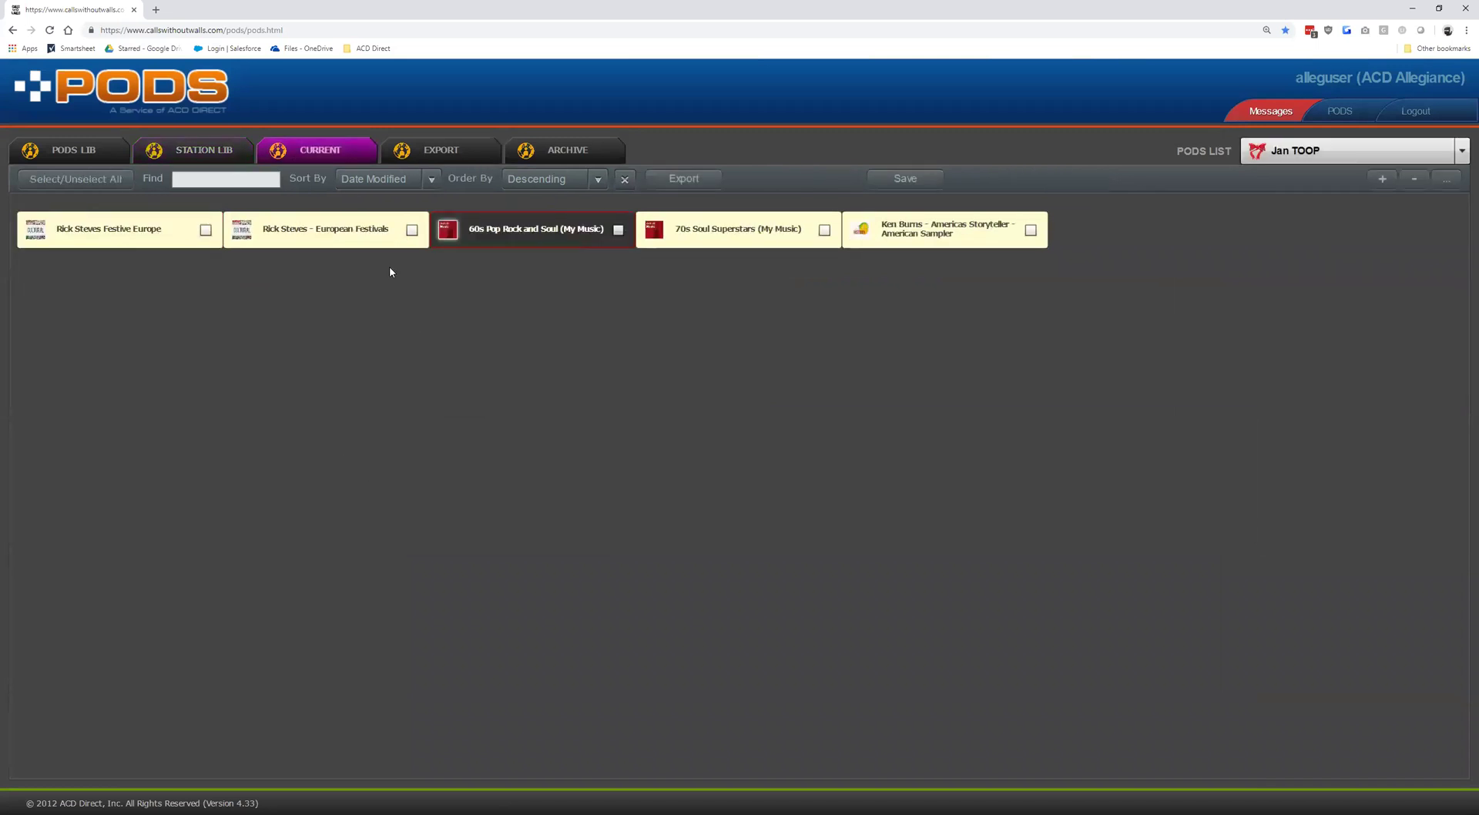
{"action": "left_click", "coordinate": [94, 181]}
{"action": "left_click", "coordinate": [687, 180]}
{"action": "left_click", "coordinate": [818, 210]}
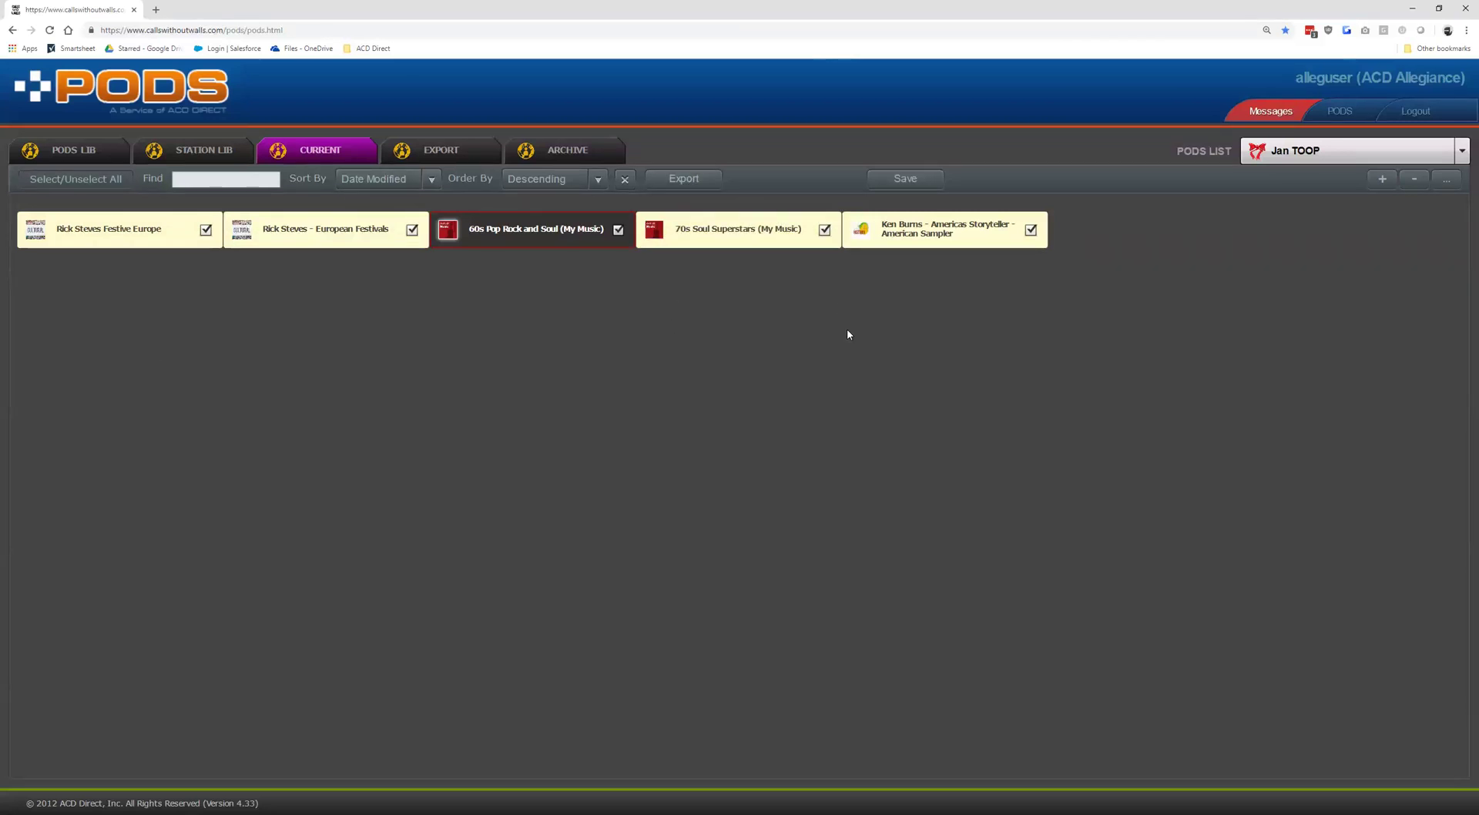
{"action": "left_click", "coordinate": [451, 150]}
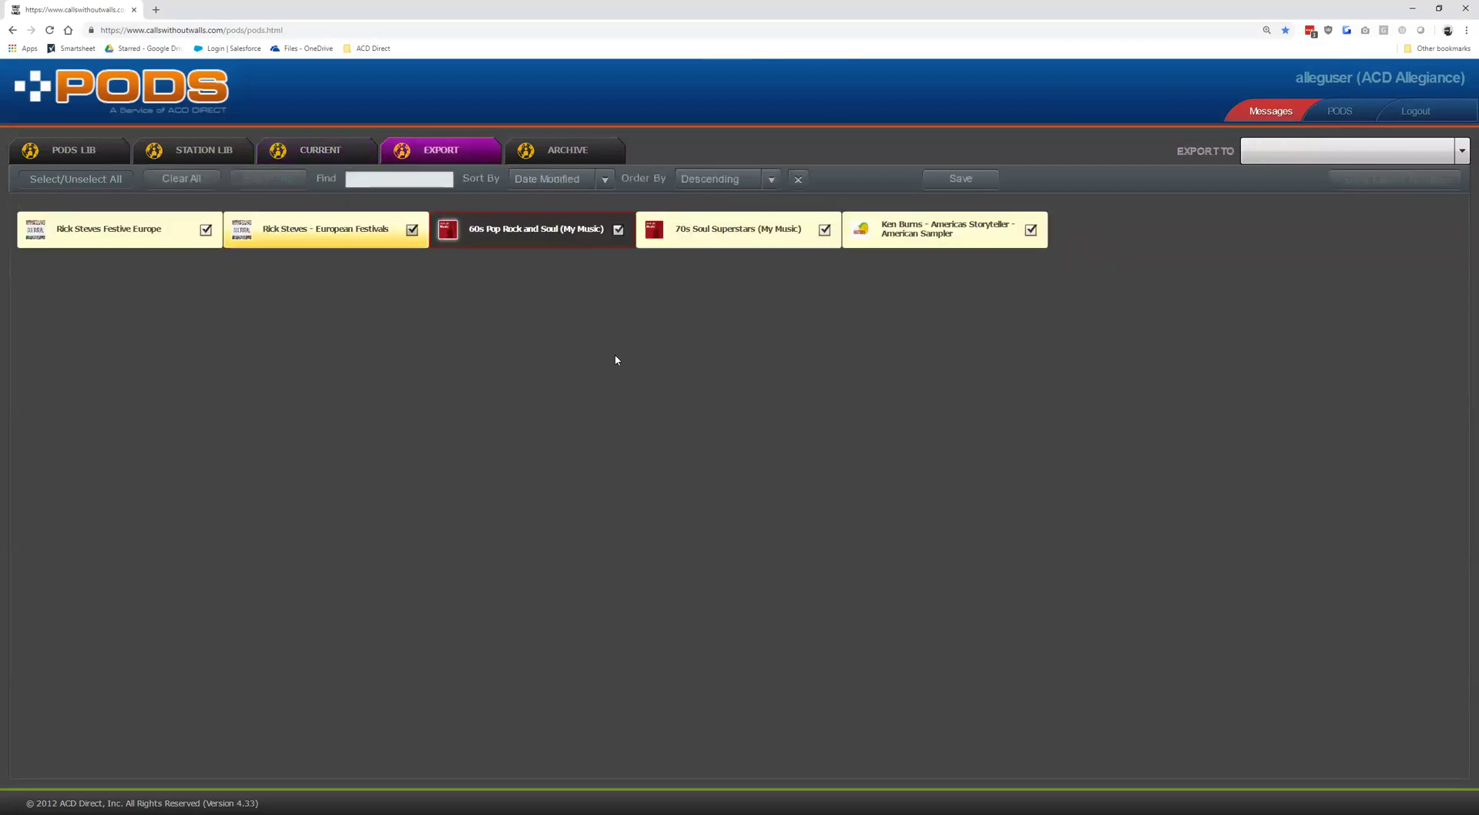
Set the export format to Allegiance Item Export and examine the item rows in the export preview.
{"action": "left_click", "coordinate": [1378, 151]}
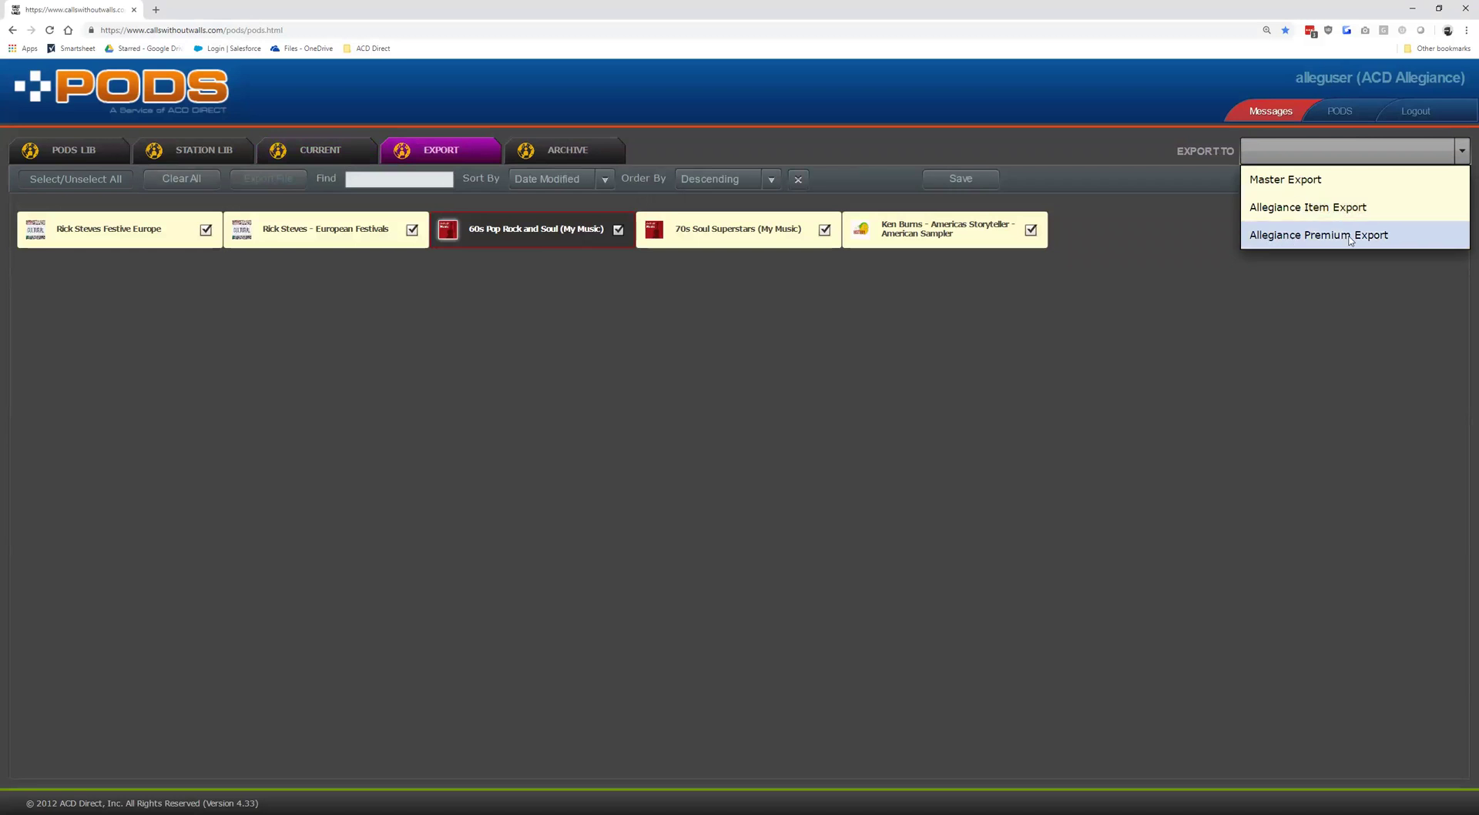
{"action": "left_click", "coordinate": [1301, 208]}
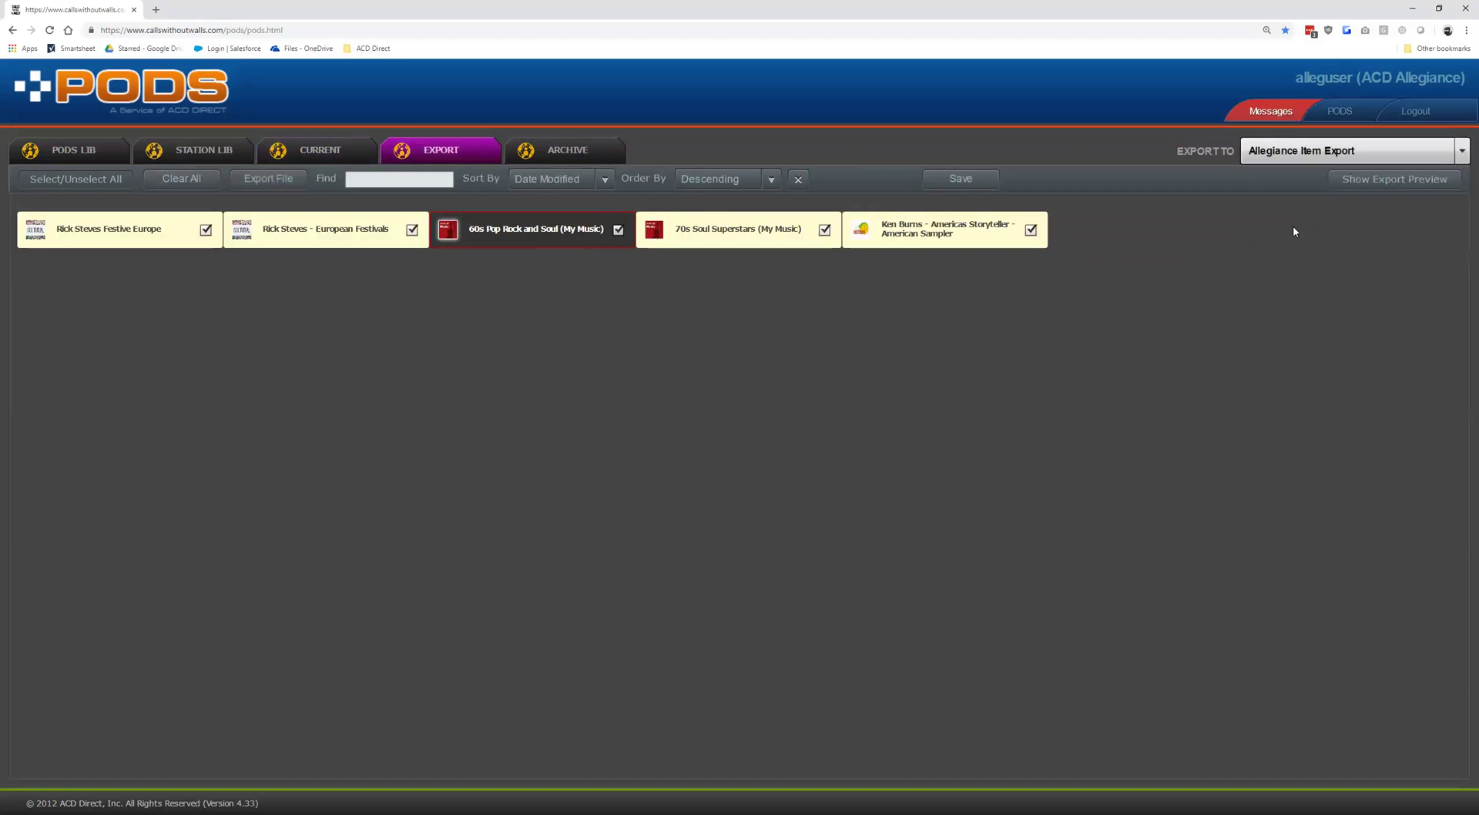
{"action": "left_click", "coordinate": [1367, 184]}
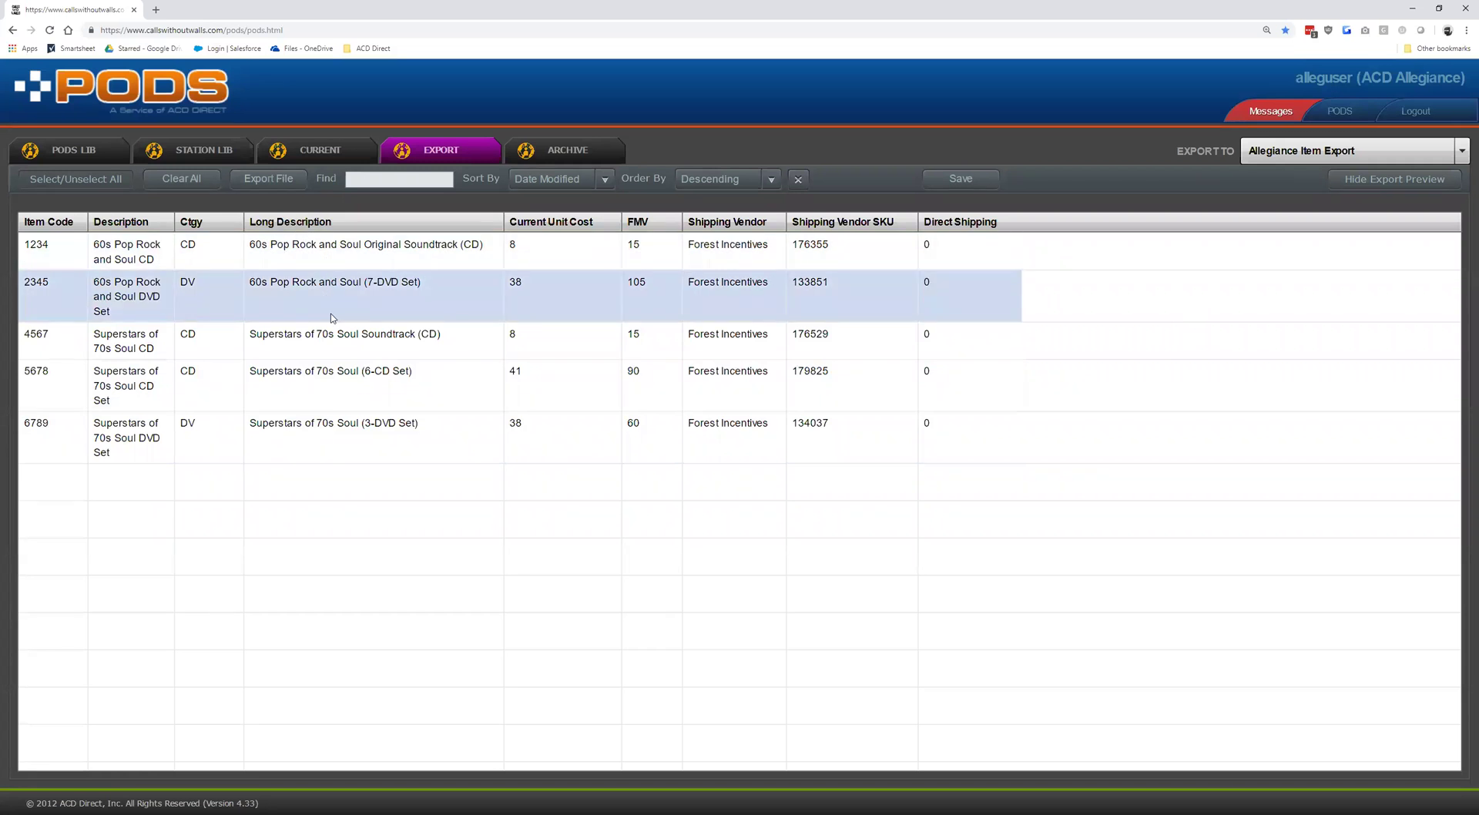
Switch the export format to Allegiance Premium Export and examine the program codes, gift codes and item codes in its preview.
{"action": "left_click", "coordinate": [1461, 154]}
{"action": "left_click", "coordinate": [1333, 242]}
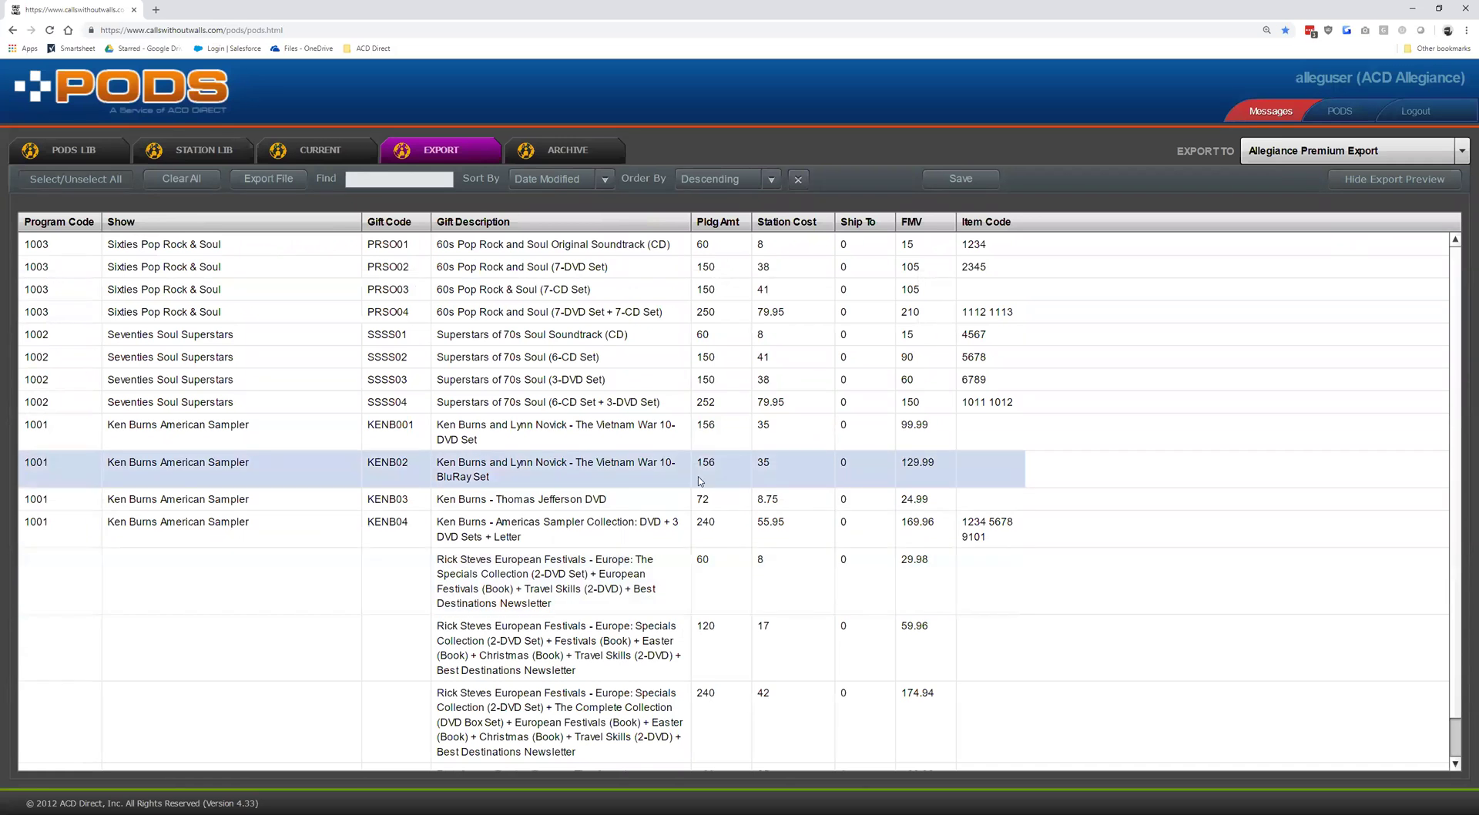
{"action": "scroll", "coordinate": [978, 502], "scroll_direction": "down", "scroll_amount": 1}
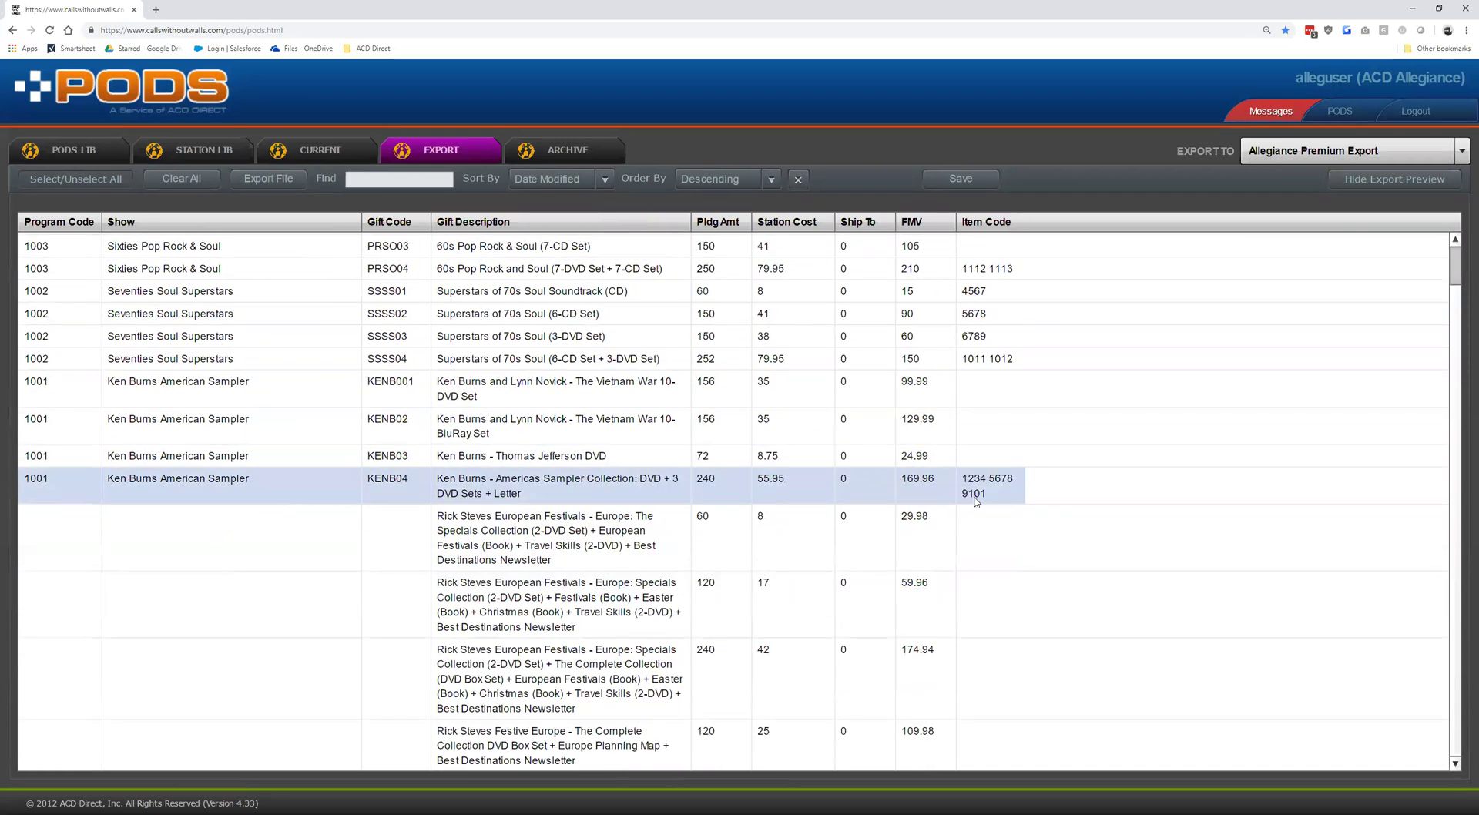
{"action": "scroll", "coordinate": [1005, 505], "scroll_direction": "up", "scroll_amount": 1}
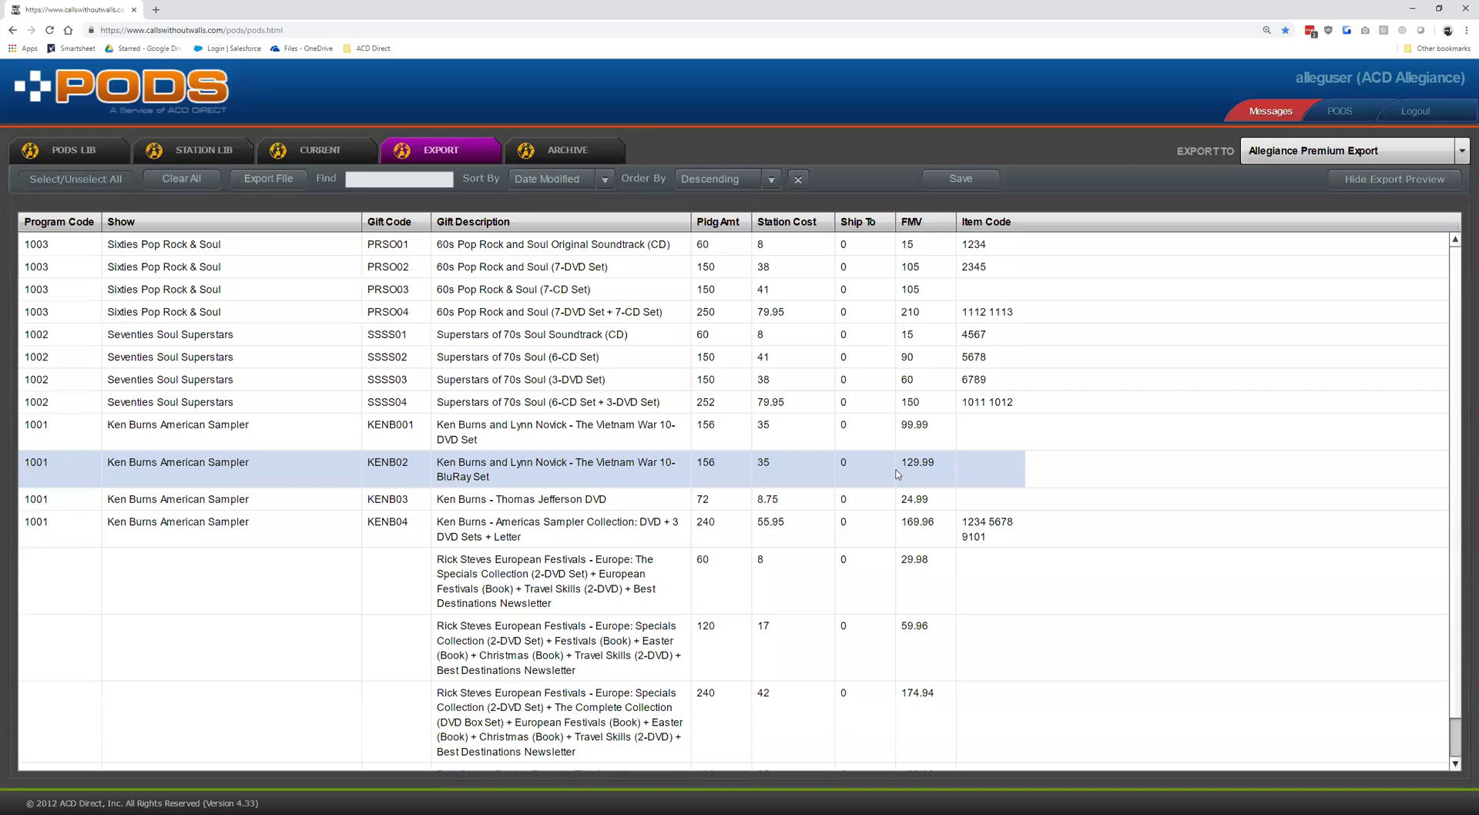
Examine the Package Items field of the 60s Pop Rock and Soul Original Soundtrack (CD) gift in the station library.
{"action": "left_click", "coordinate": [68, 148]}
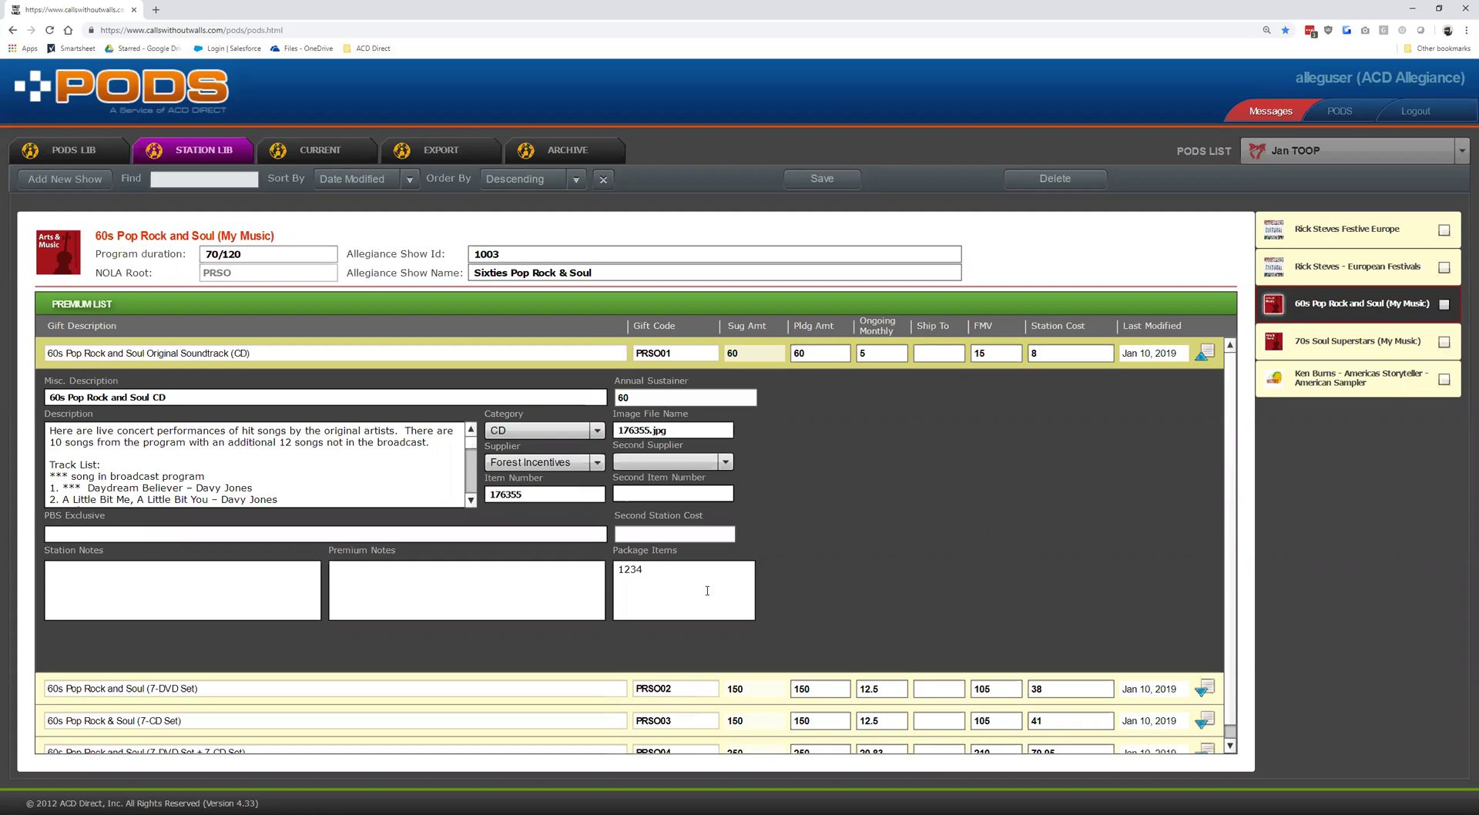
{"action": "key", "text": "ctrl+a"}
{"action": "left_click", "coordinate": [651, 570]}
{"action": "double_click", "coordinate": [615, 574]}
{"action": "left_click", "coordinate": [710, 568]}
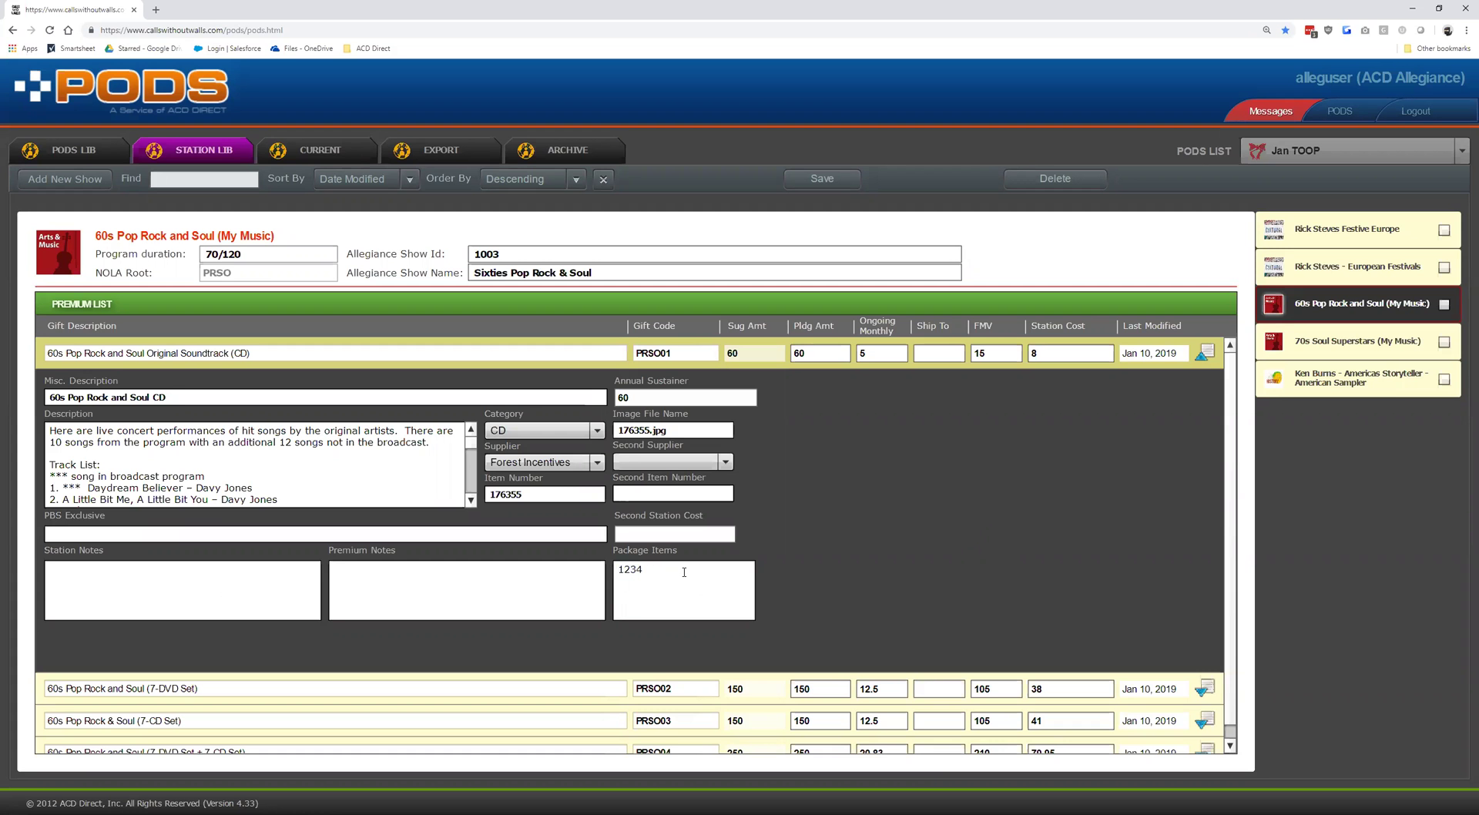